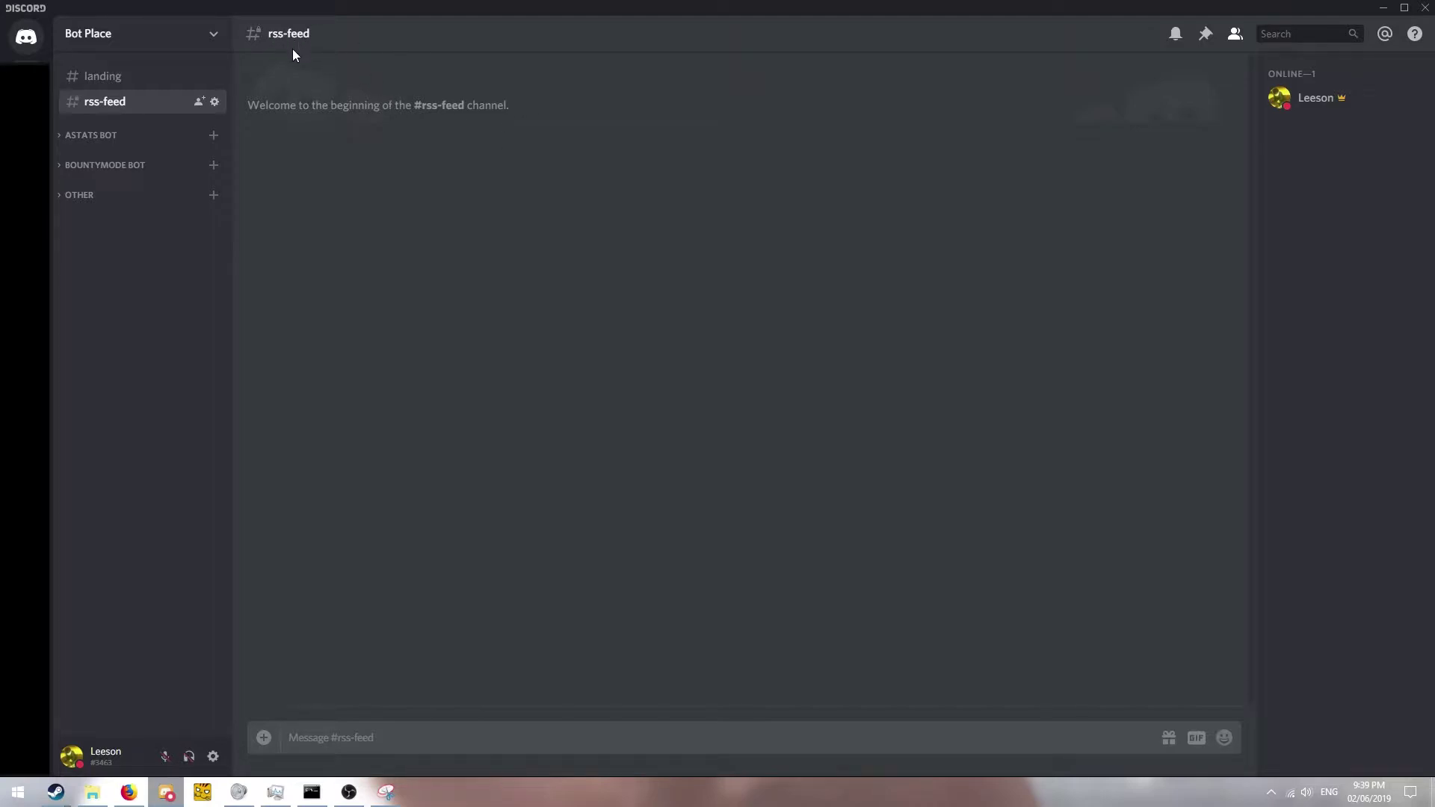
Review the Zapier Free plan: $0 price, 5 Zaps limit, its features and 15-minute run interval.
left_click(128, 793)
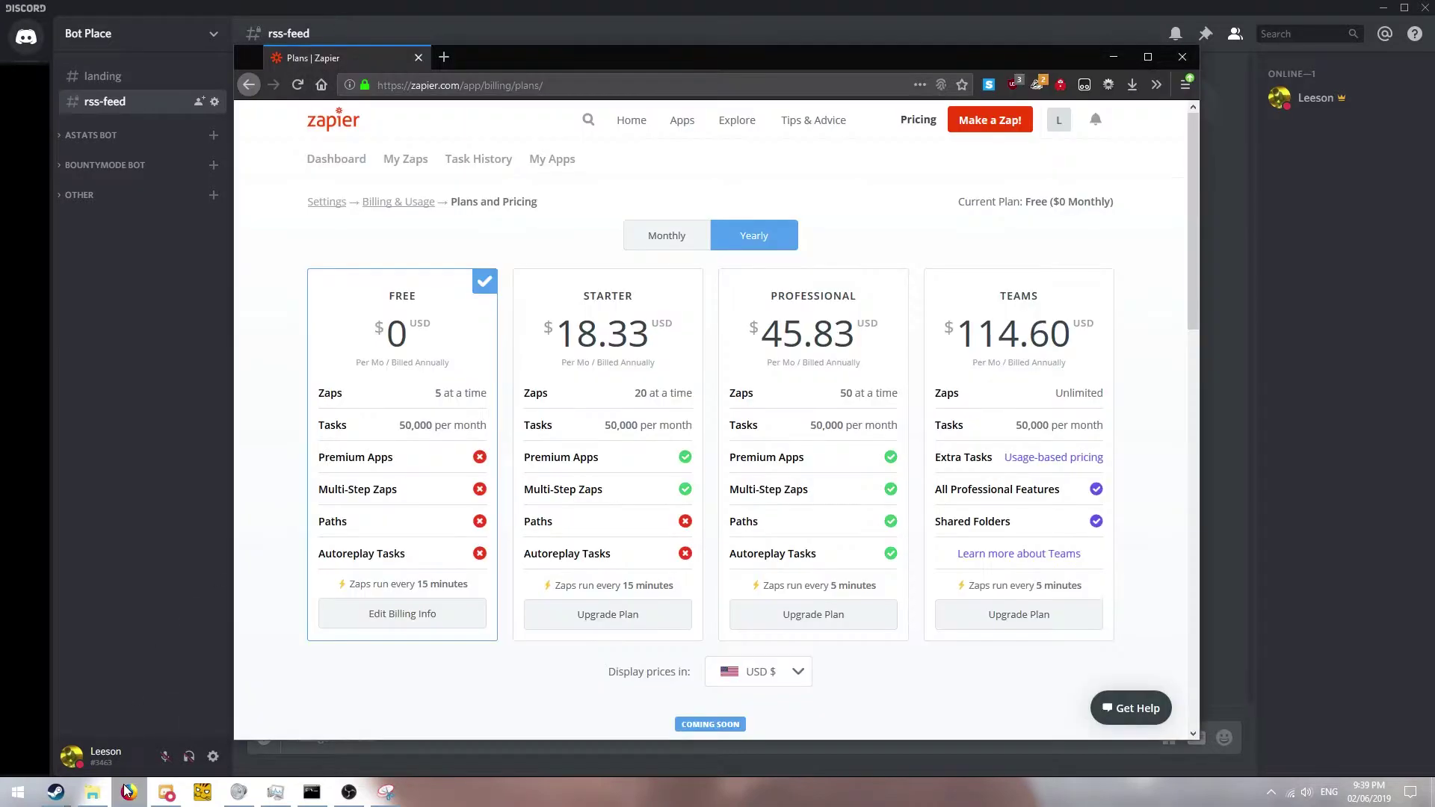
left_click_drag(435, 85, 400, 85)
left_click(400, 86)
left_click_drag(376, 308, 430, 340)
left_click(426, 338)
left_click_drag(414, 398, 488, 555)
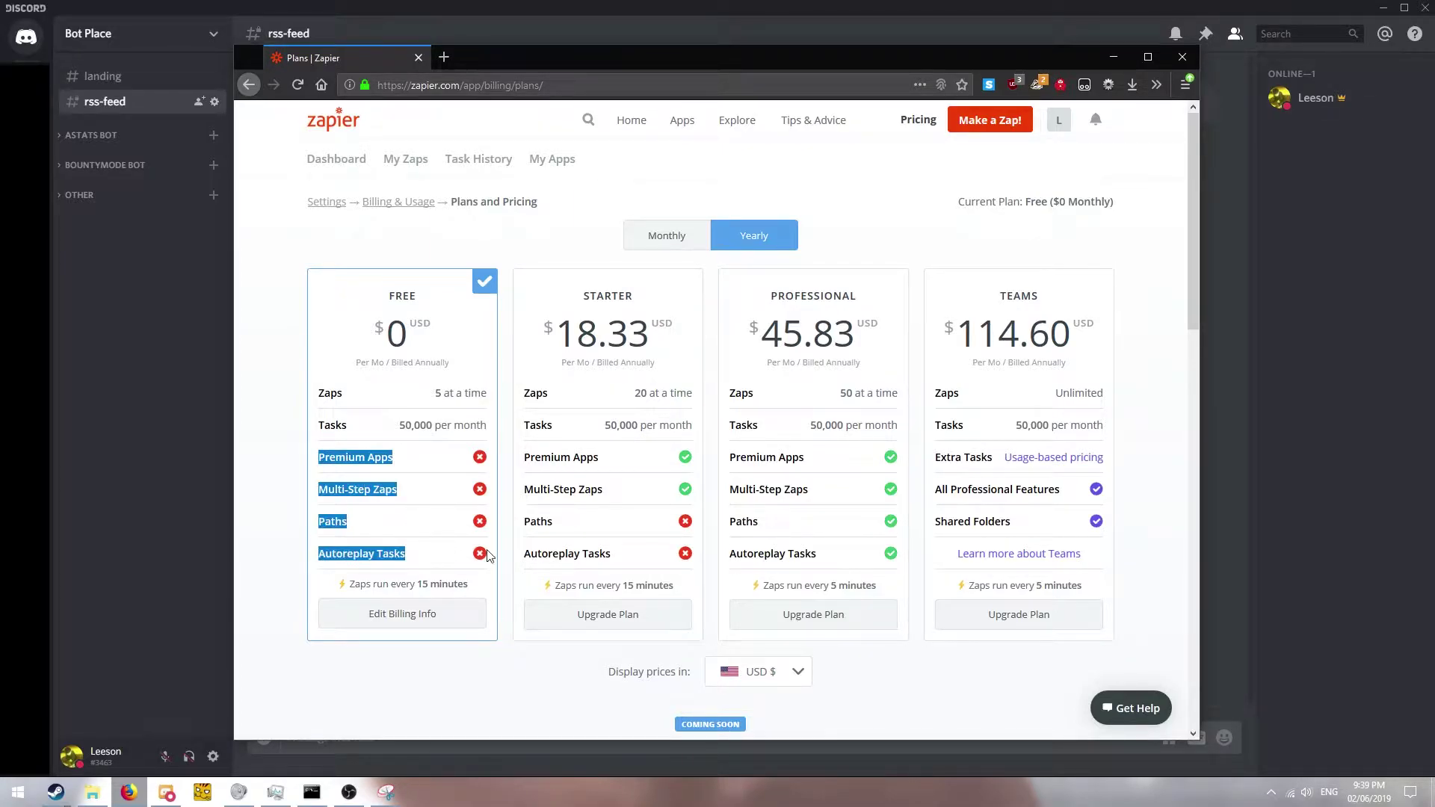
left_click(488, 555)
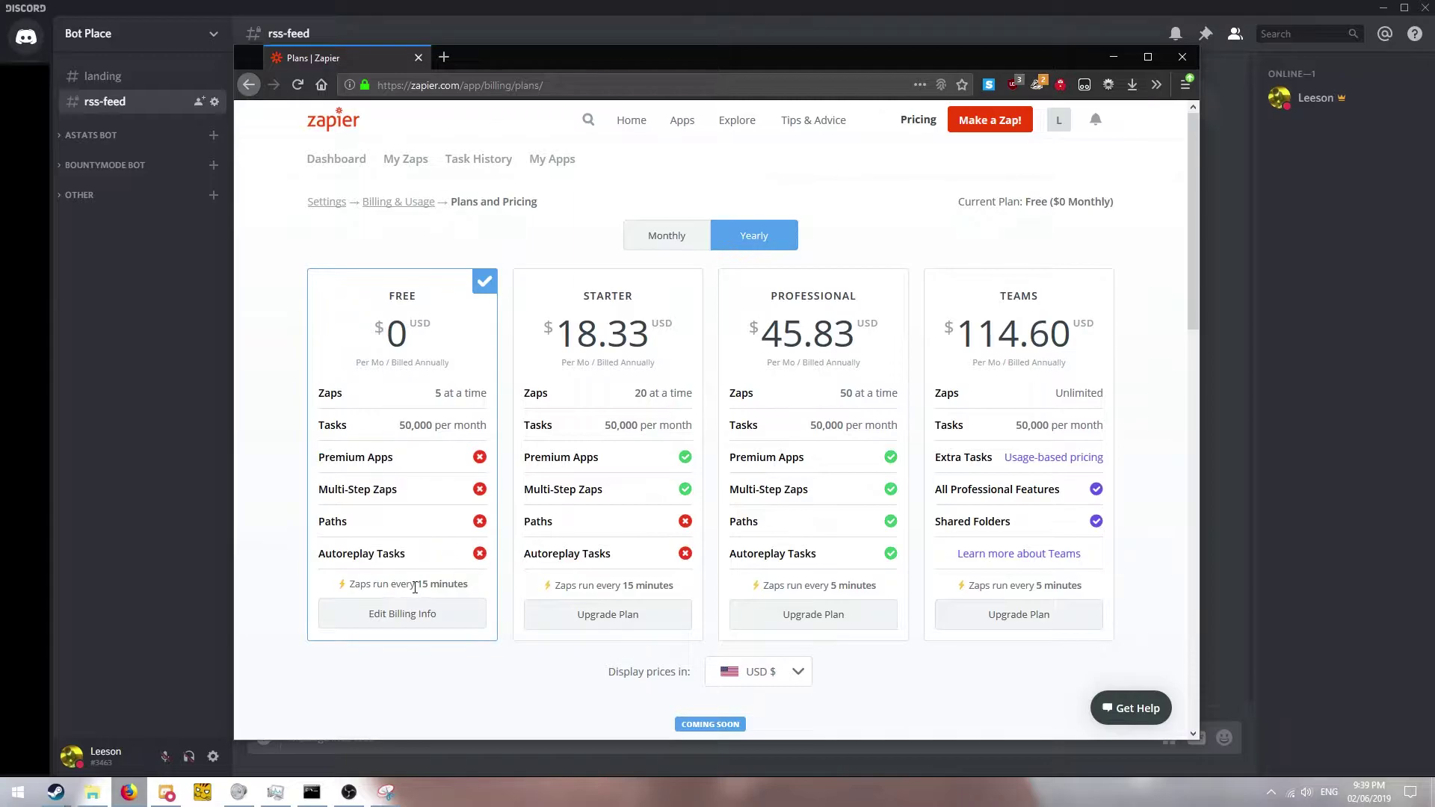
left_click_drag(416, 585, 468, 584)
left_click(467, 585)
Start a new zap with RSS by Zapier's New Item in Feed as the trigger.
left_click(994, 121)
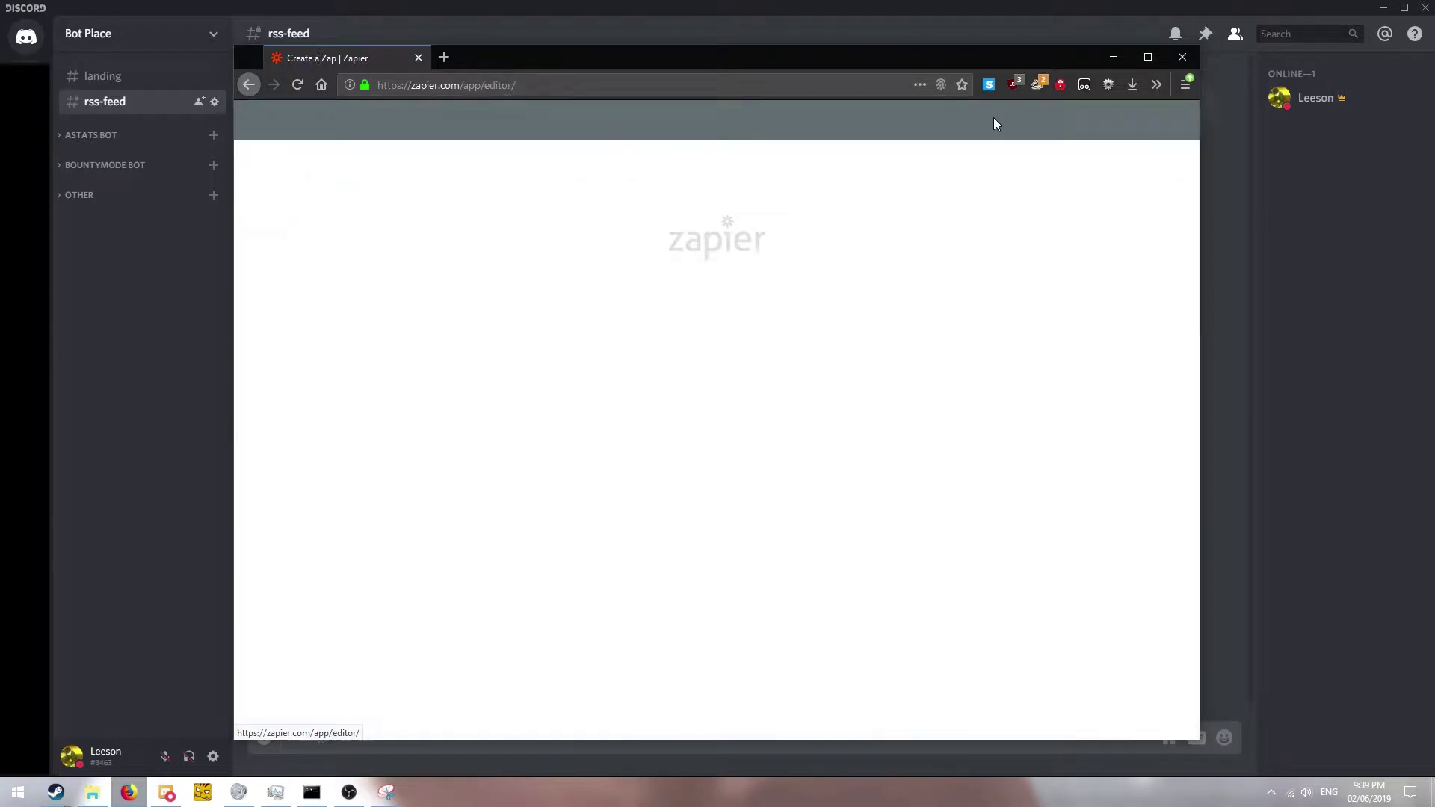
left_click(696, 236)
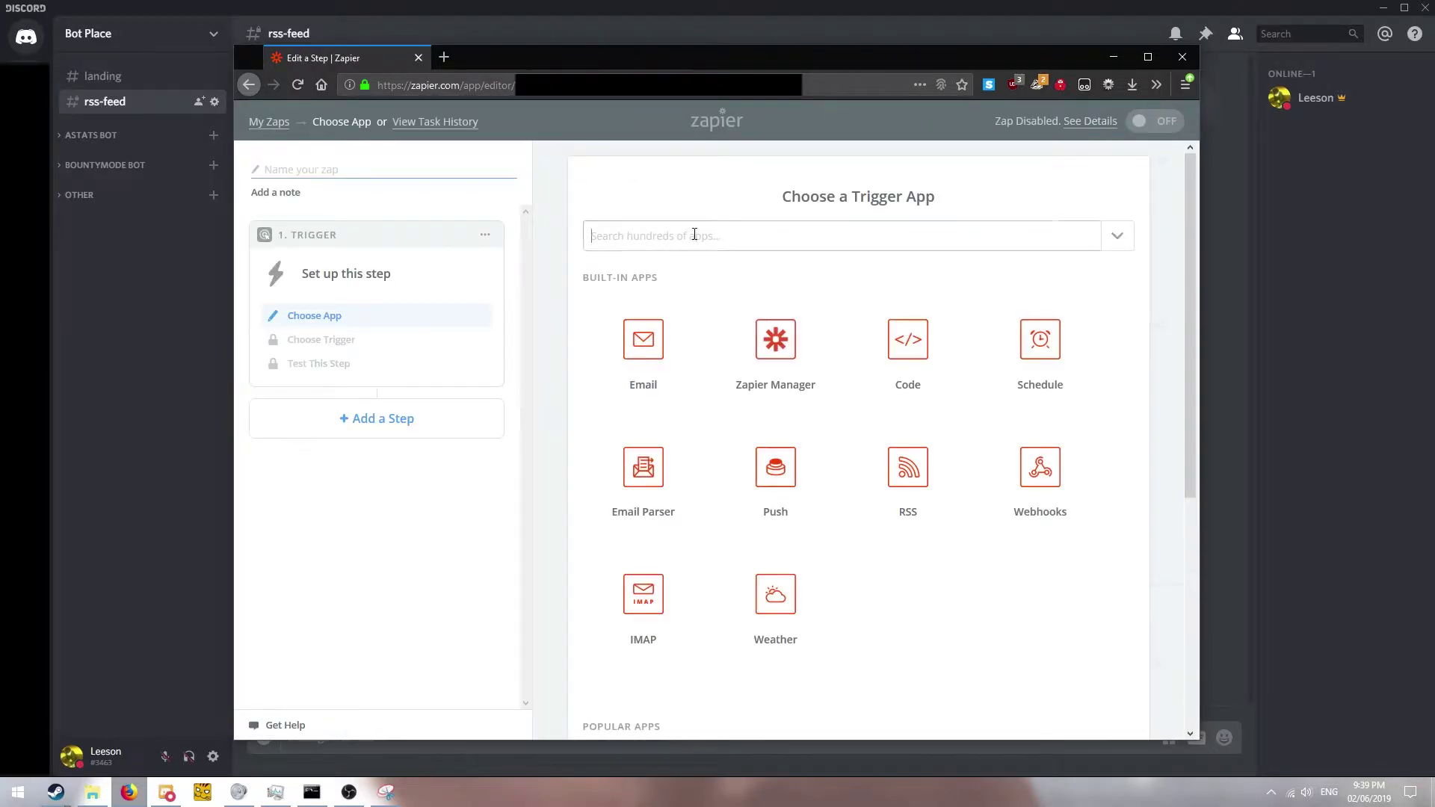
type("rss")
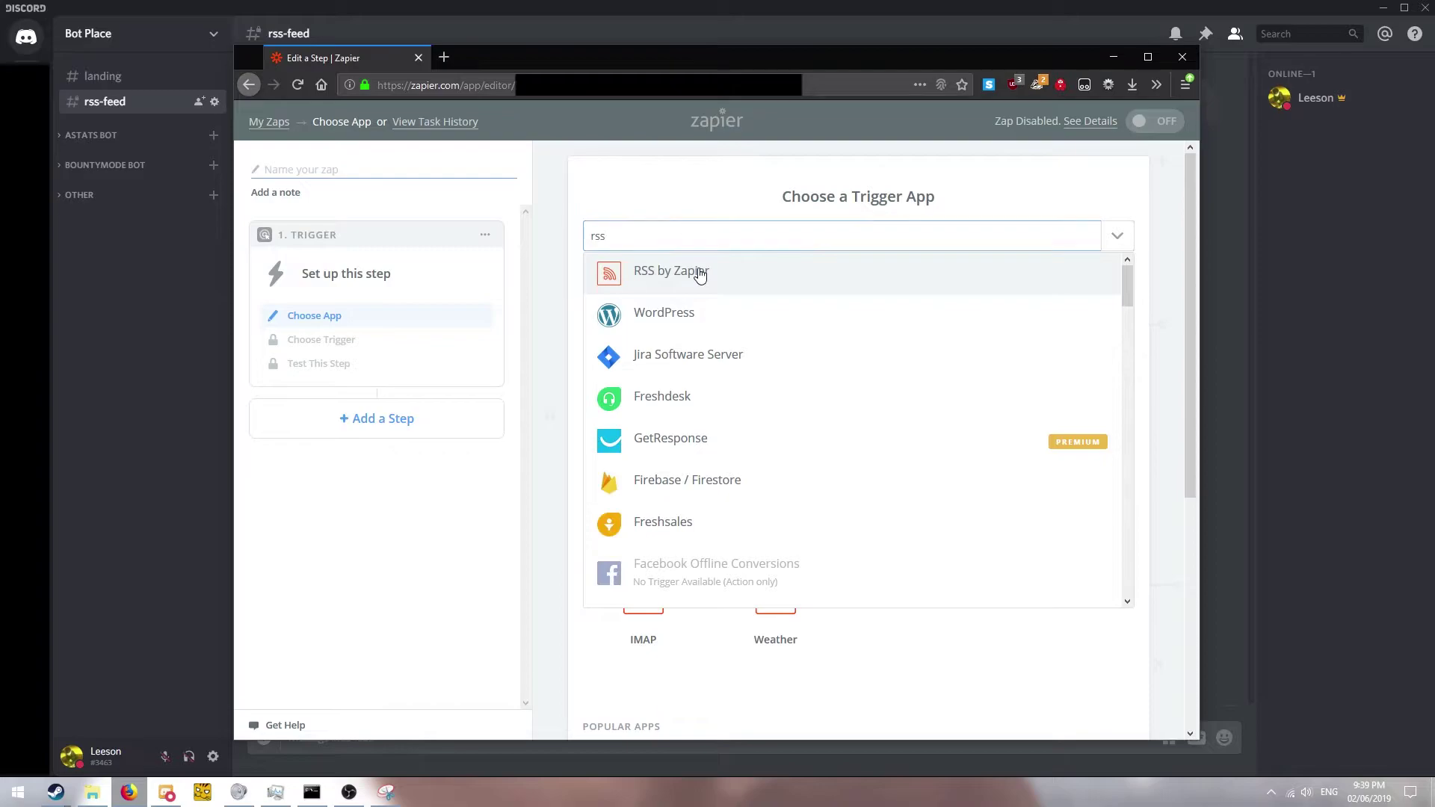
left_click(700, 275)
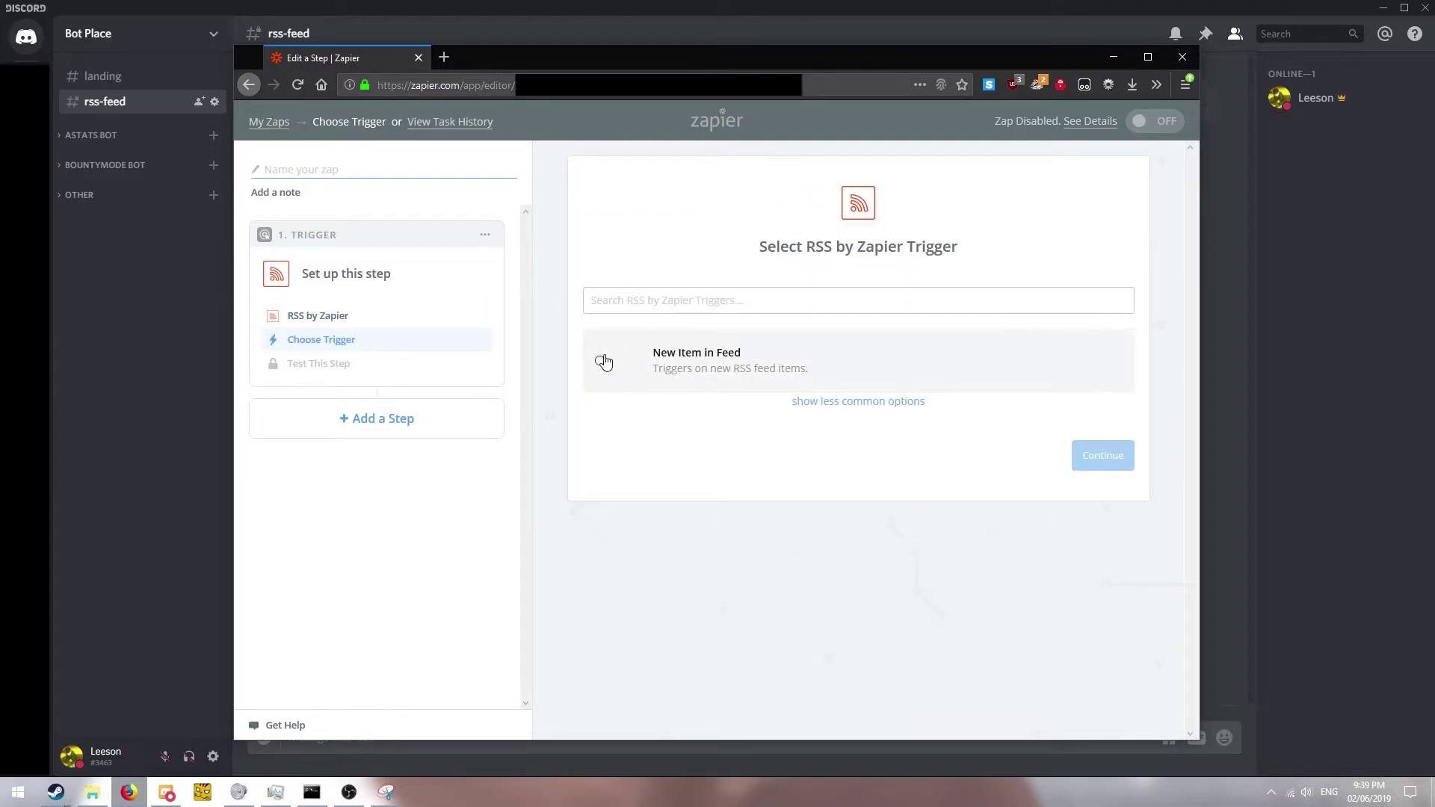
left_click(599, 361)
left_click(1096, 453)
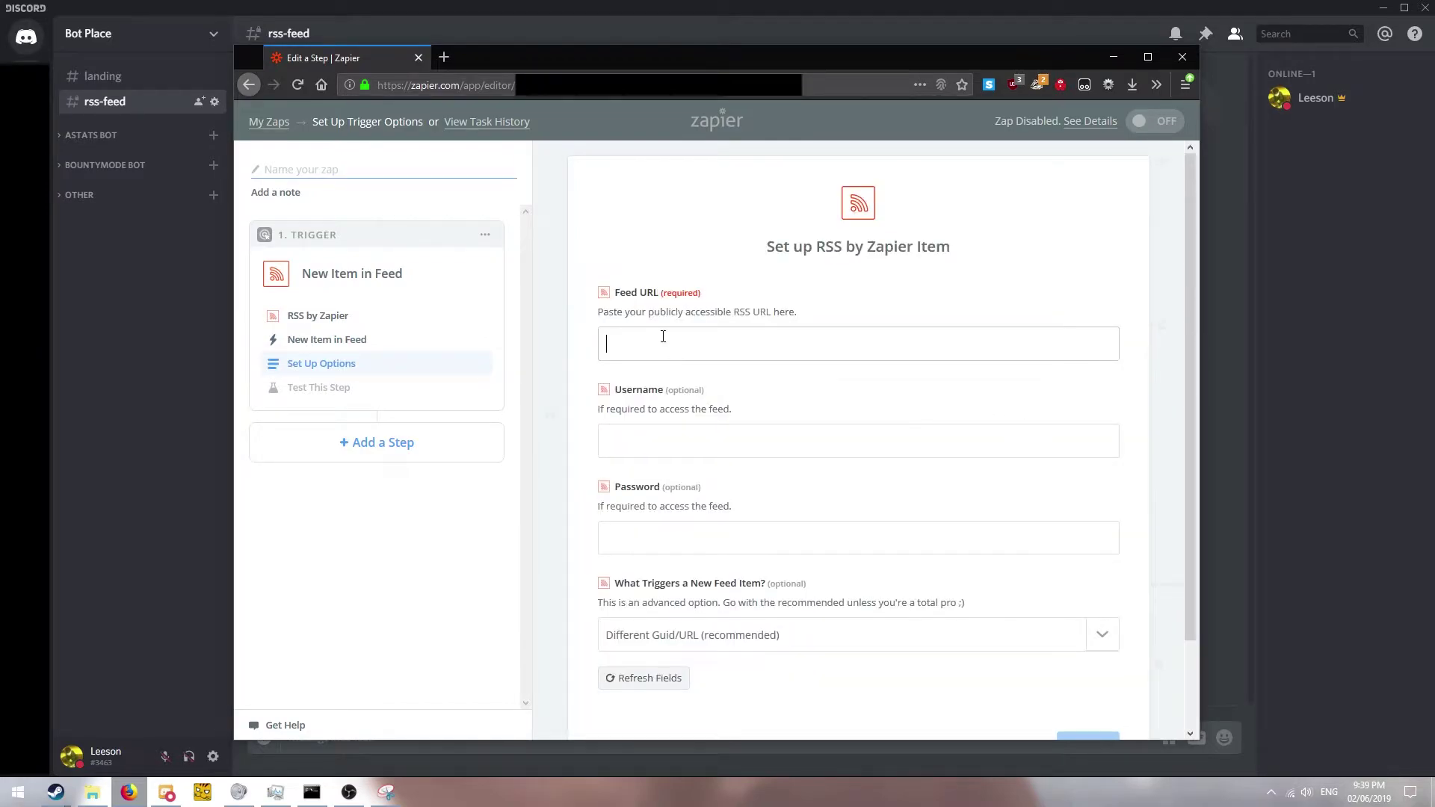
left_click(627, 342)
type("https://www.re")
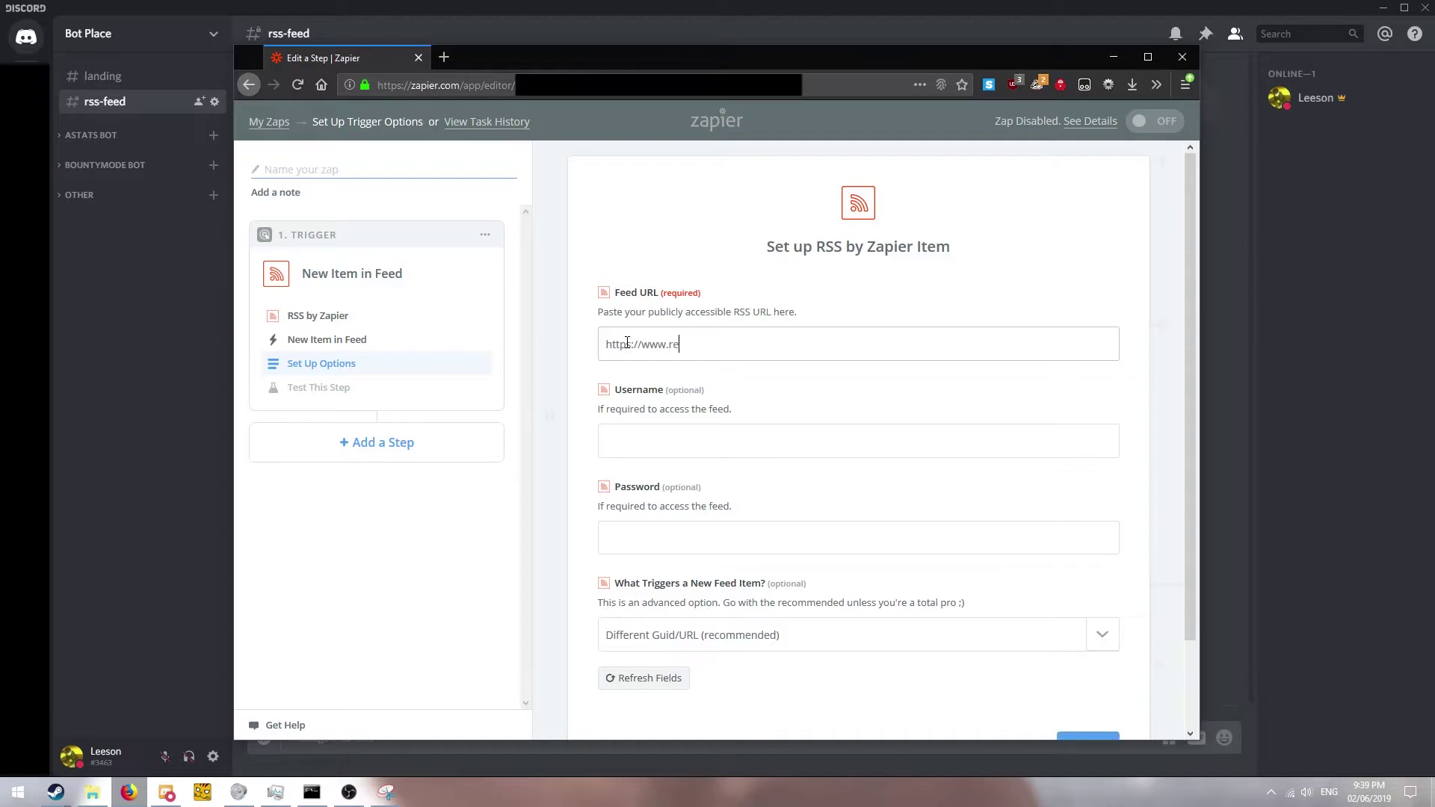
type("ddit.com/r/steam/new/.rss")
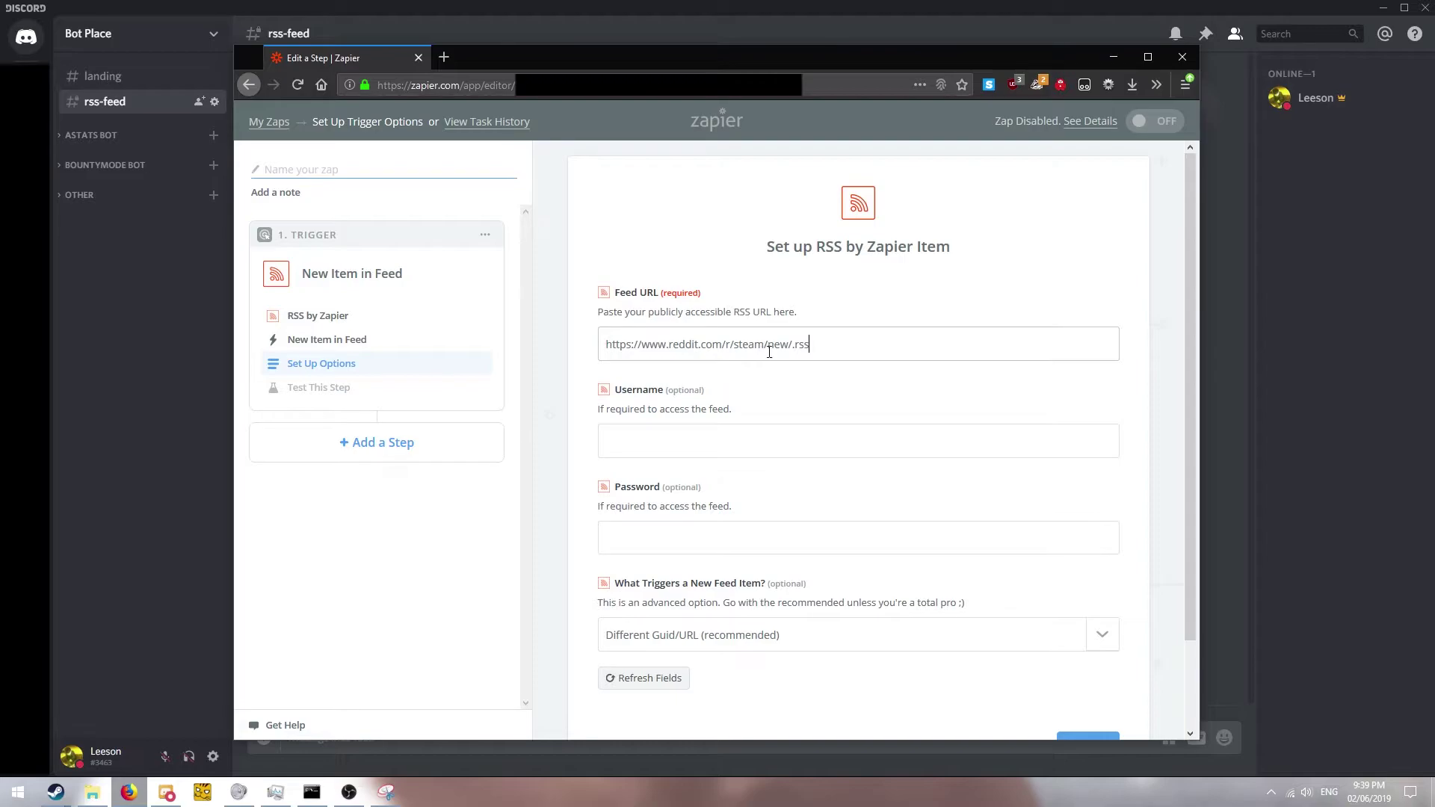
left_click_drag(770, 349, 786, 349)
double_click(800, 346)
left_click(806, 344)
left_click(737, 439)
scroll(718, 437, "down", 2)
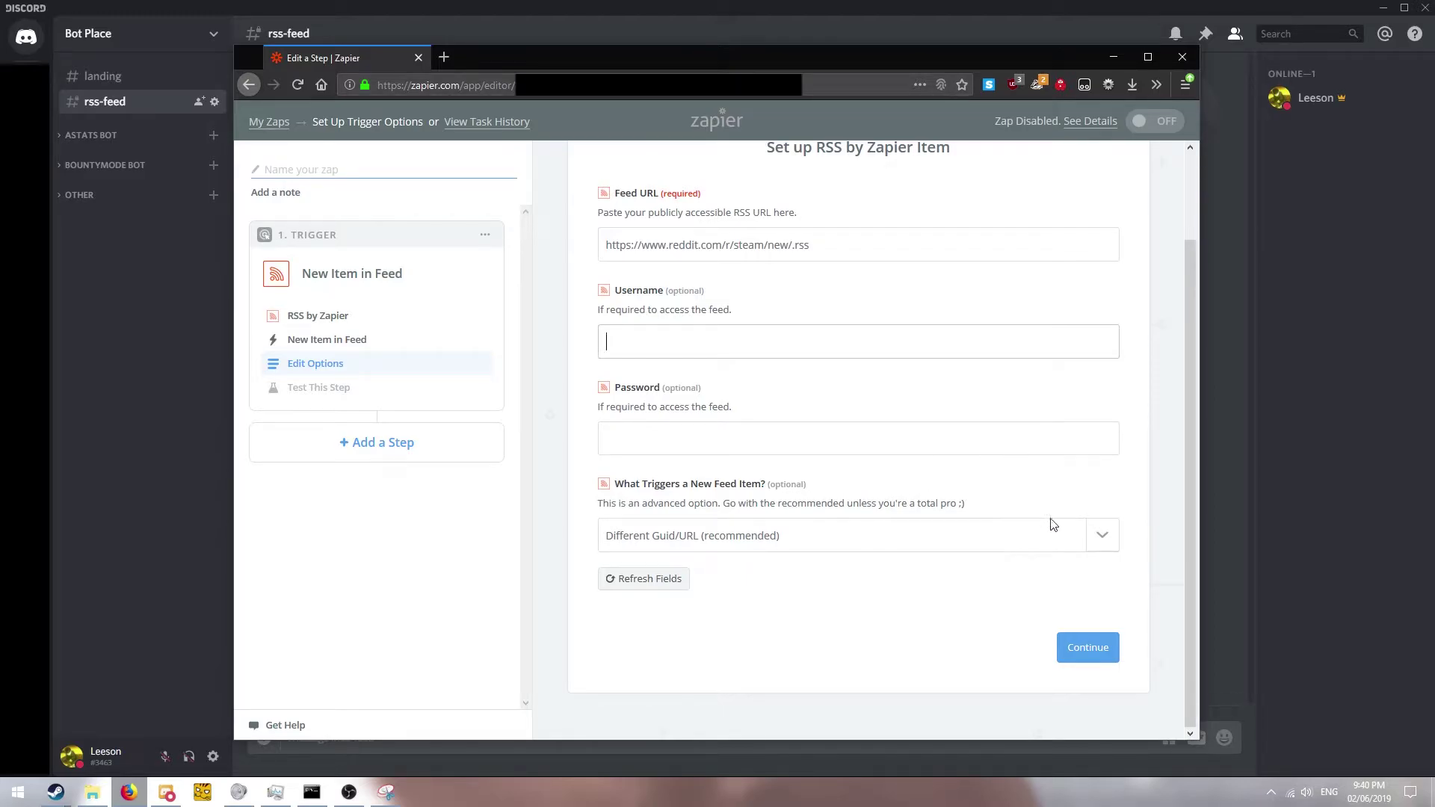
Test the RSS trigger and expand sample Item A to see its fields.
left_click(1099, 640)
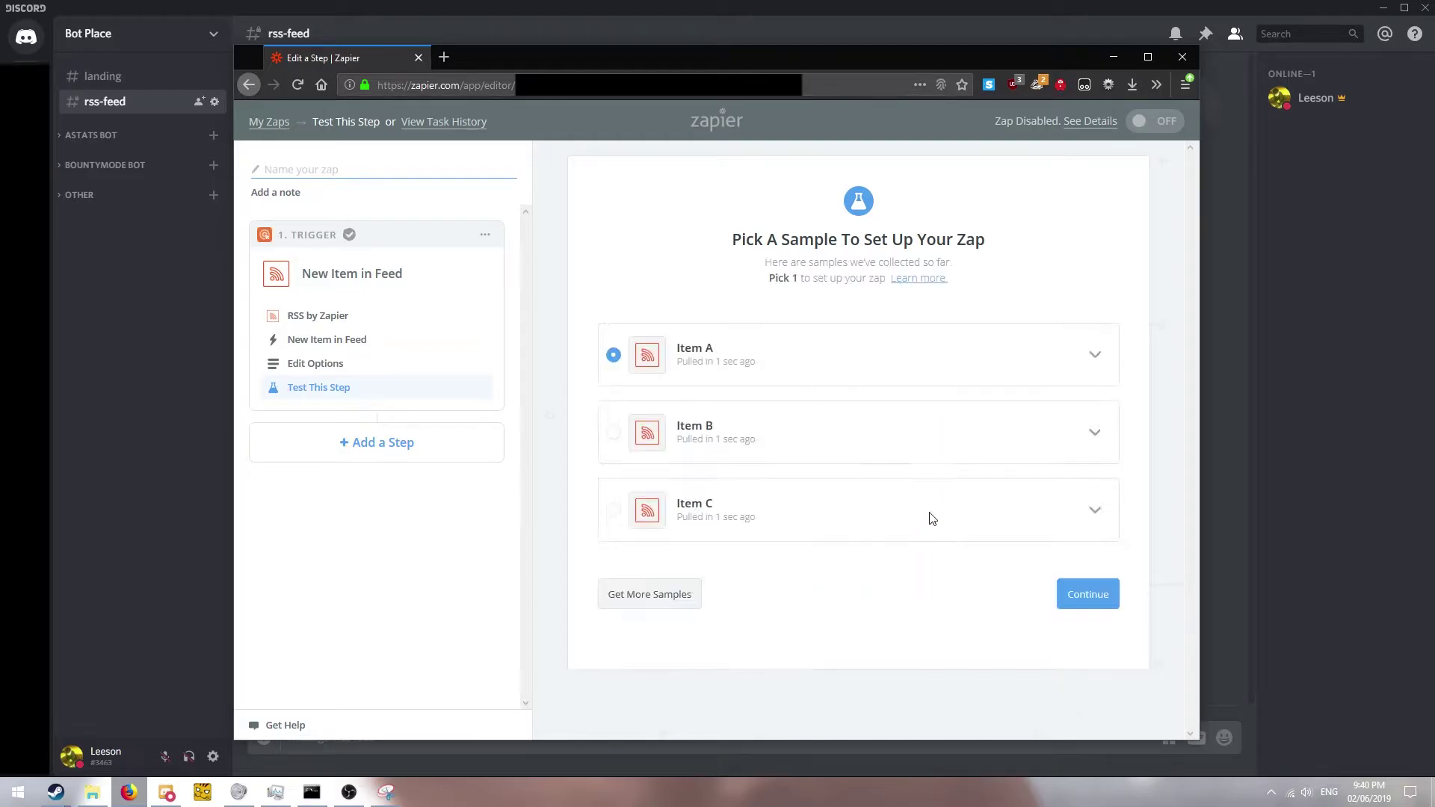
left_click(1093, 357)
scroll(1109, 314, "down", 3)
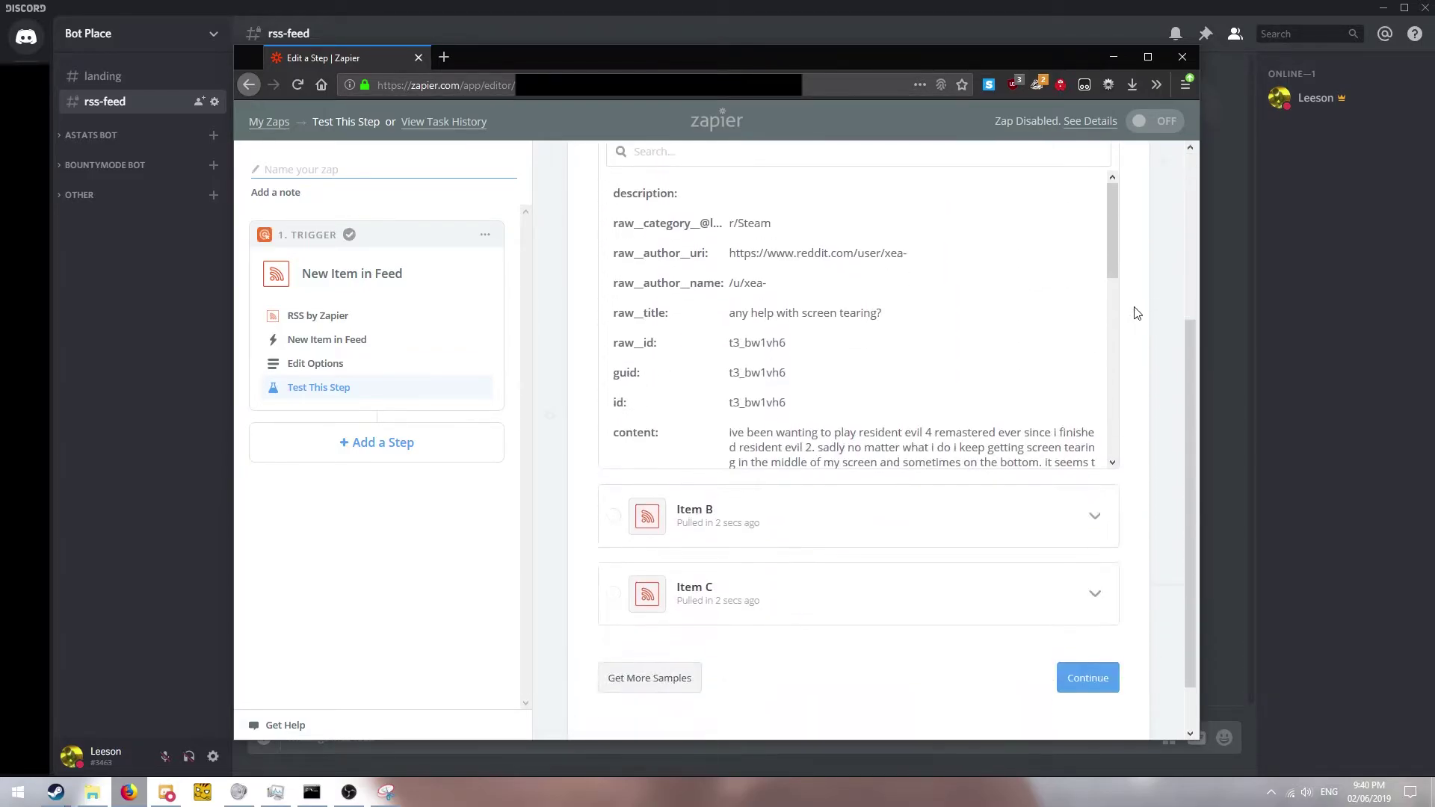
scroll(1111, 232, "down", 2)
scroll(1108, 231, "up", 2)
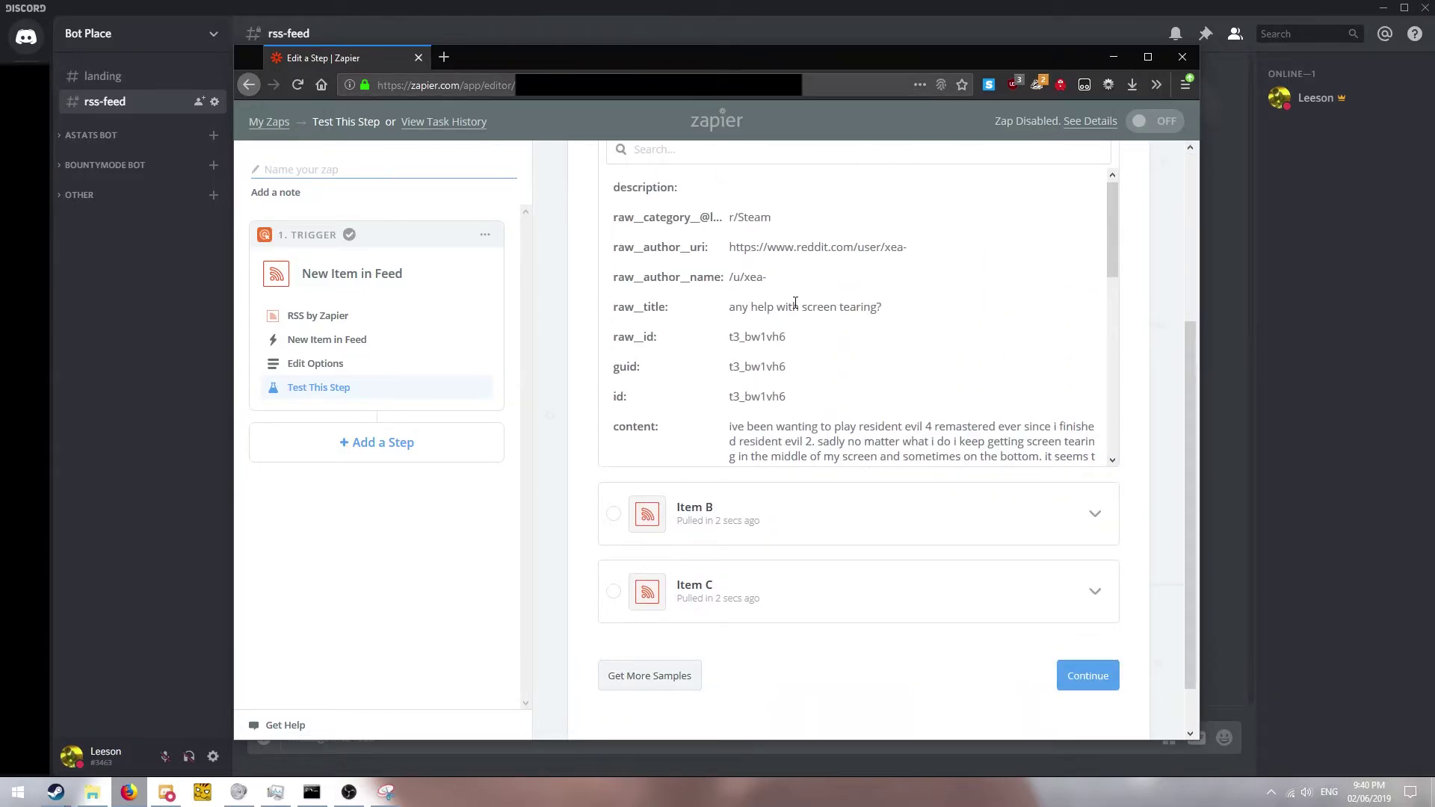
Expand sample Item B and examine its title field.
left_click(1105, 513)
scroll(1110, 497, "down", 2)
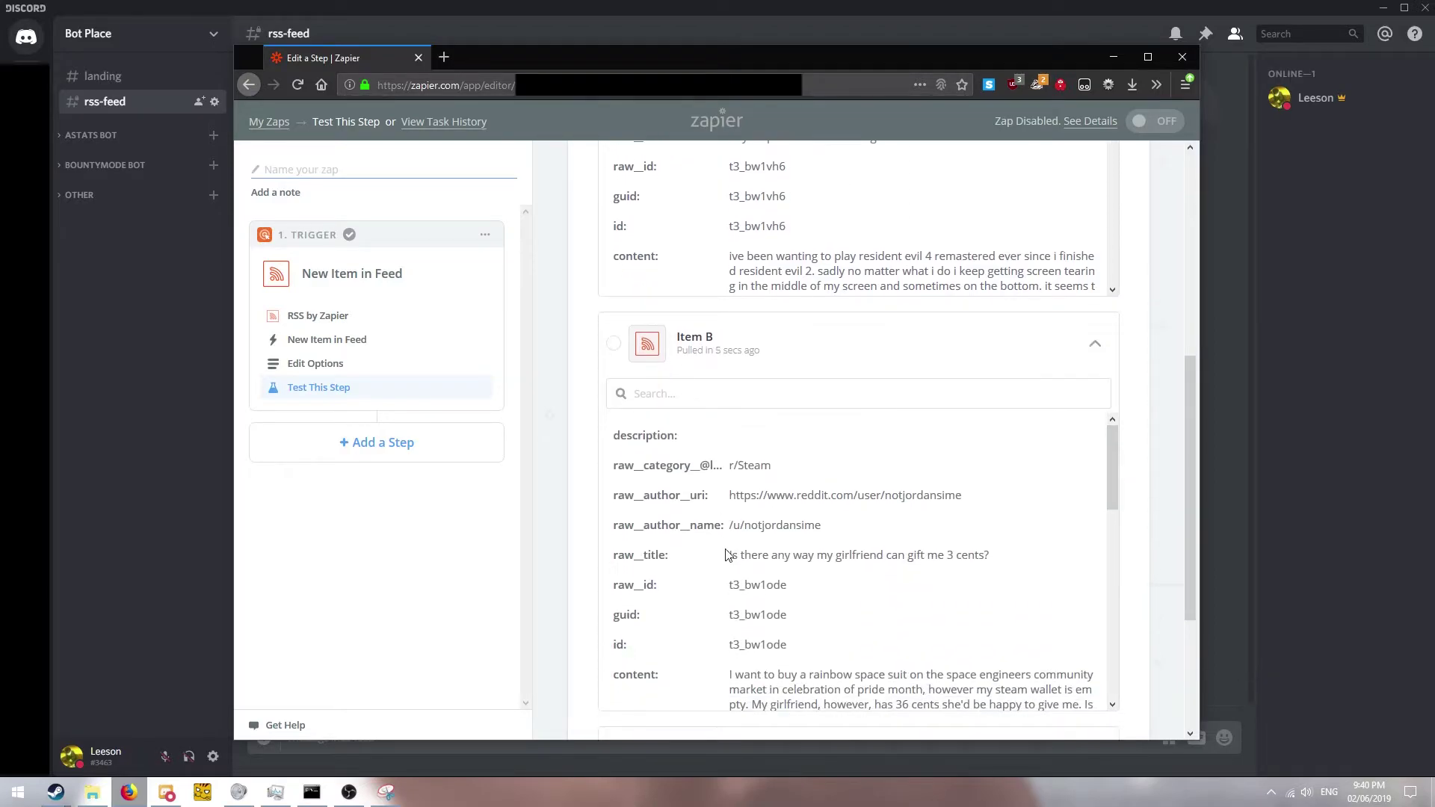
left_click_drag(729, 555, 931, 554)
left_click(783, 555)
left_click_drag(784, 556, 989, 555)
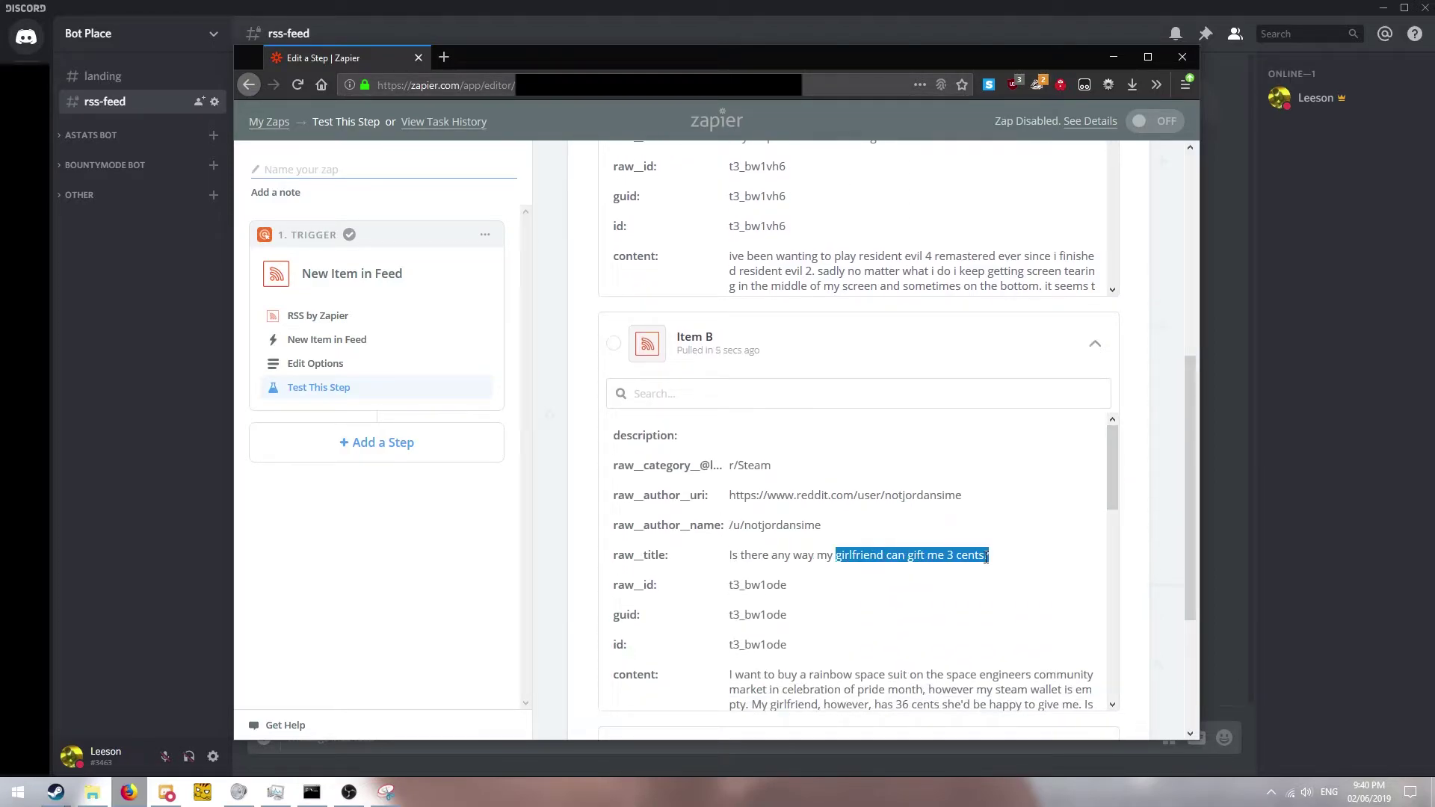
left_click(987, 557)
scroll(1142, 473, "up", 1)
scroll(1142, 472, "up", 5)
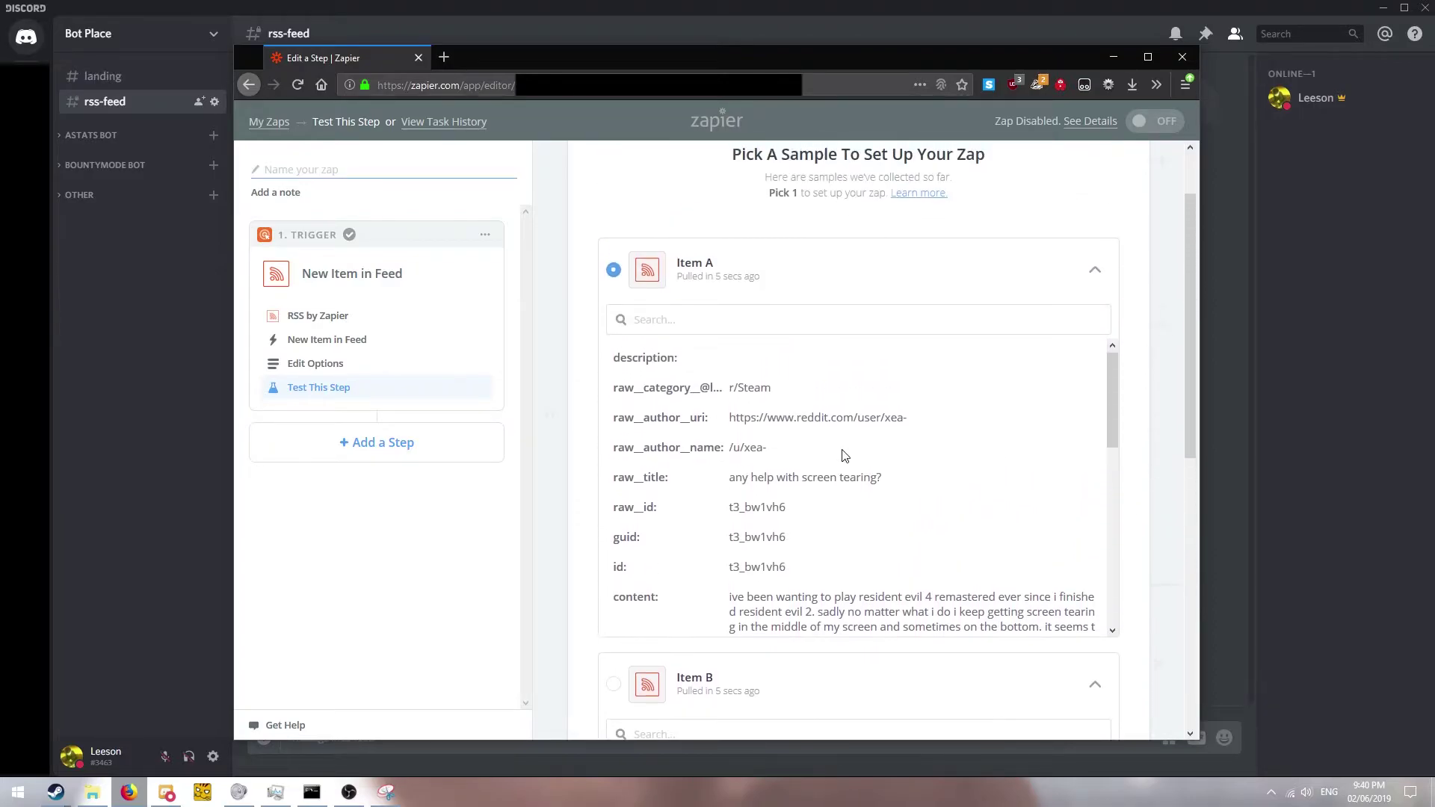
scroll(845, 455, "down", 3)
scroll(845, 455, "up", 3)
Review Item A's first fields and scroll through the rest of its data.
left_click_drag(613, 361, 722, 452)
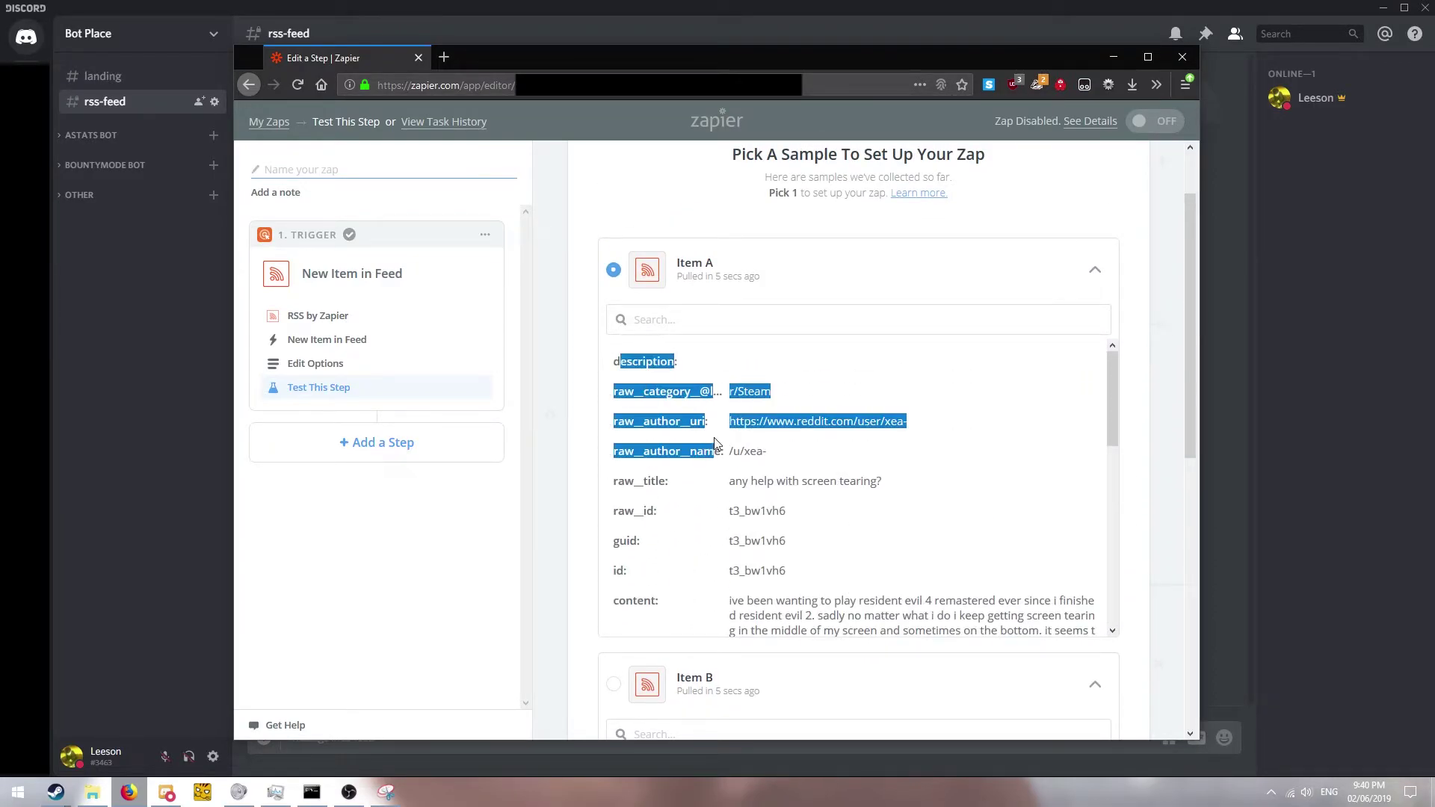
left_click_drag(656, 391, 661, 390)
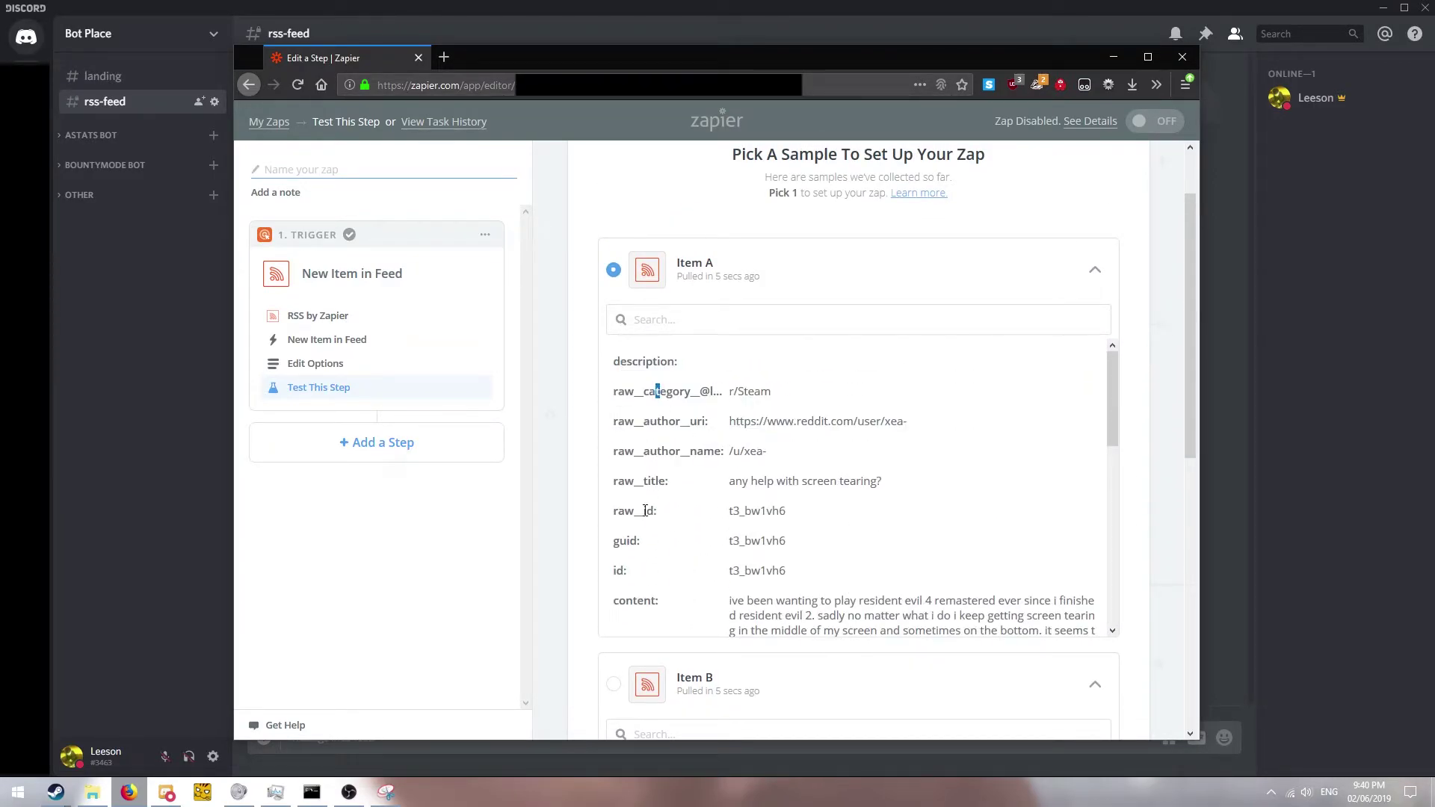
scroll(645, 510, "down", 5)
scroll(660, 476, "down", 2)
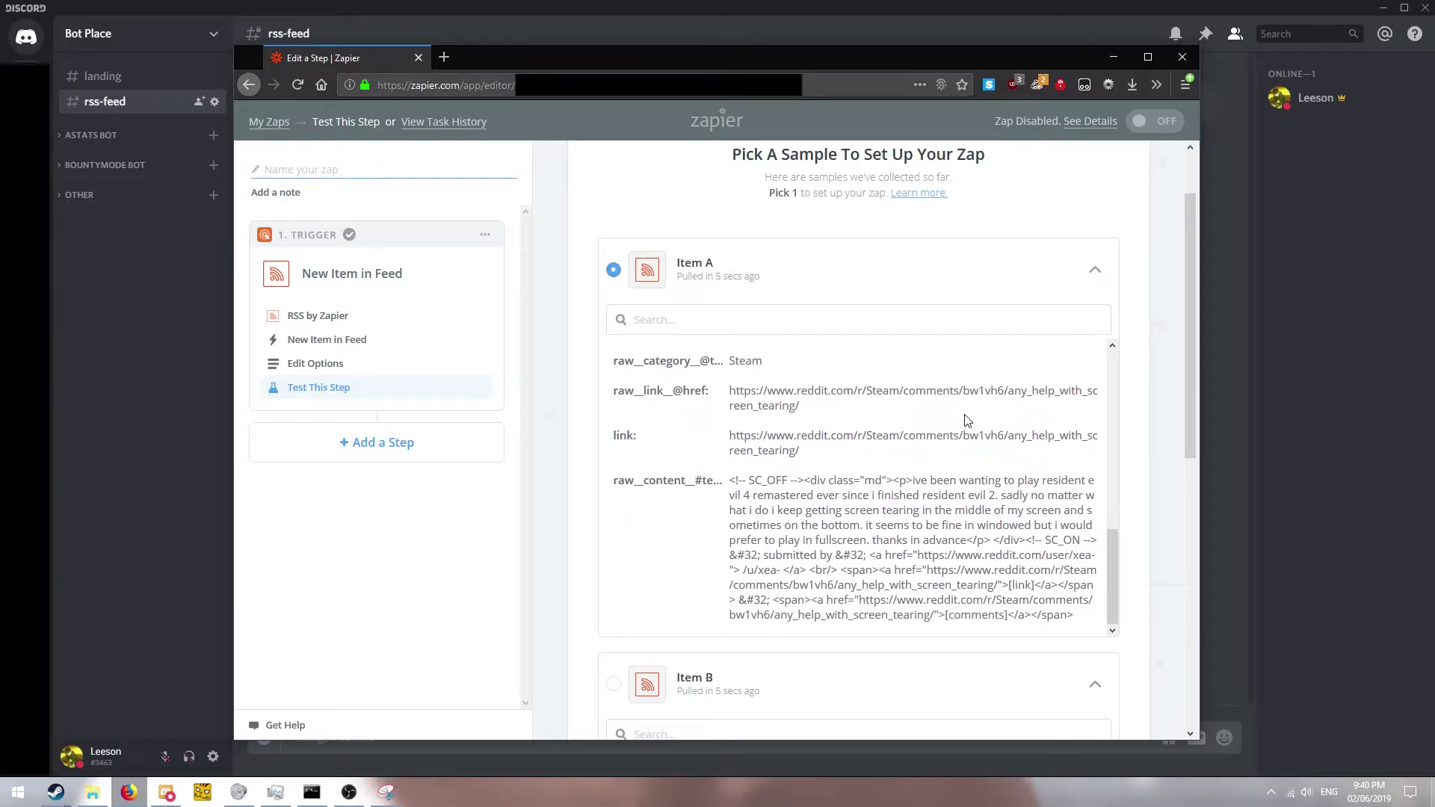
scroll(1160, 435, "down", 3)
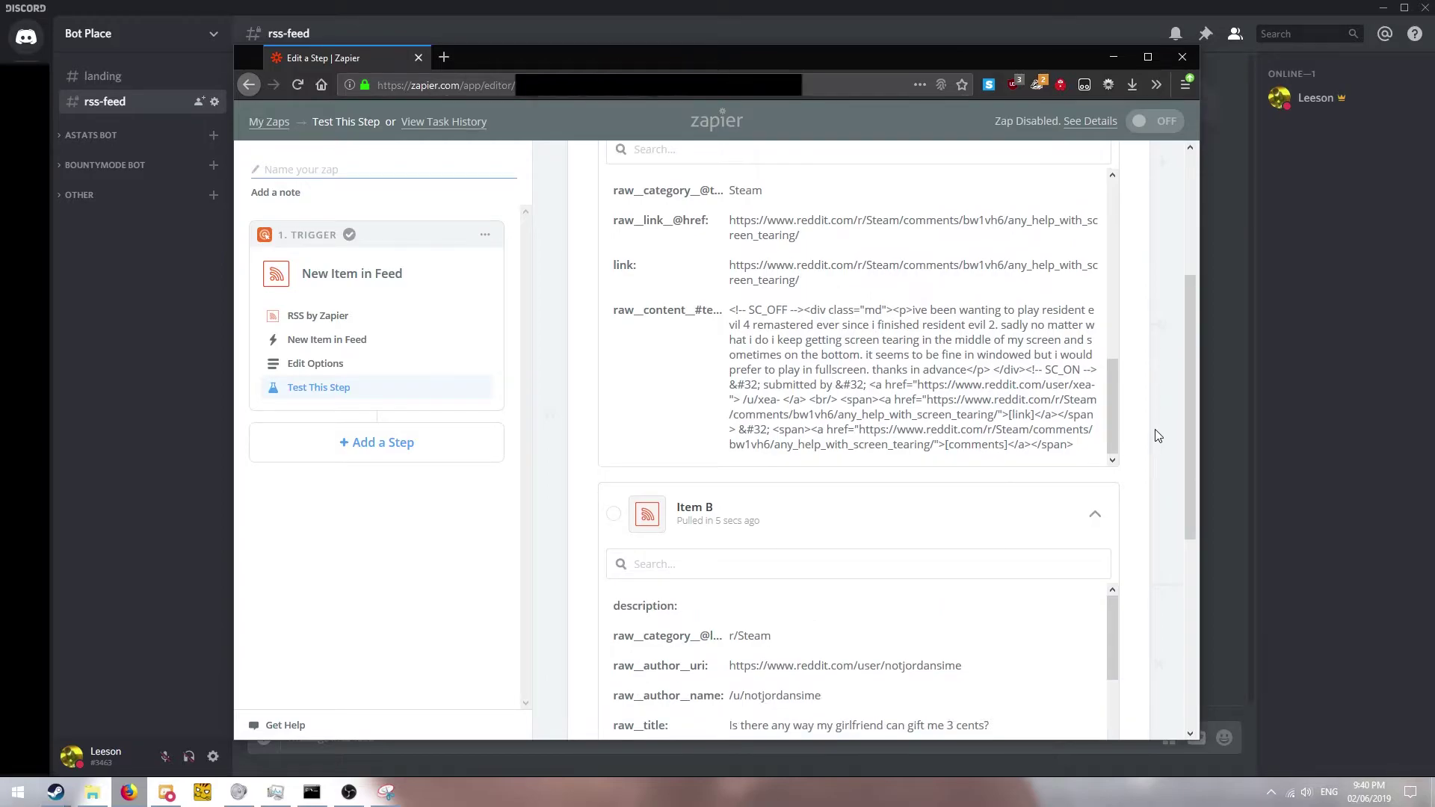
scroll(1158, 435, "down", 6)
Add an action step using Webhooks by Zapier with the POST event.
left_click(1091, 617)
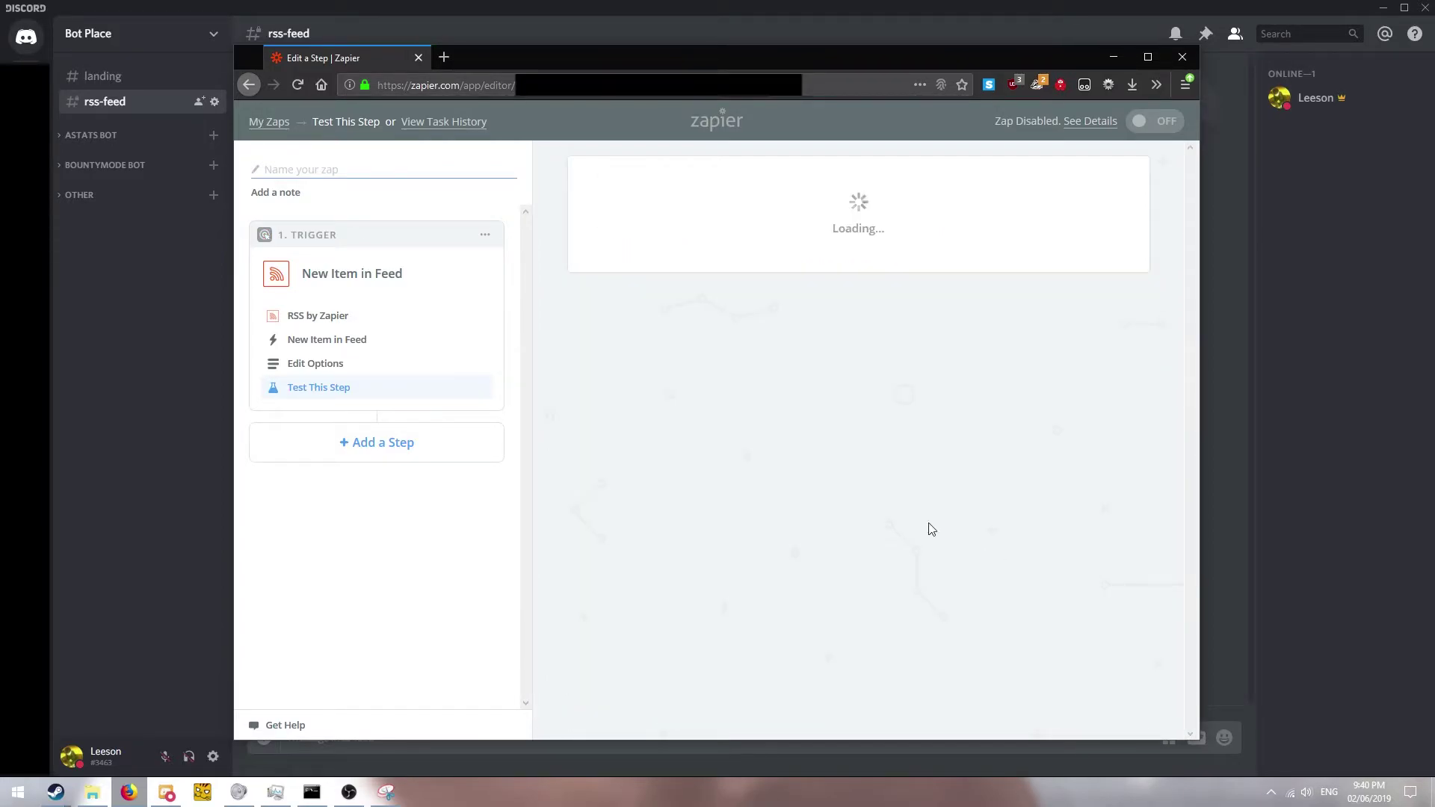
left_click(394, 443)
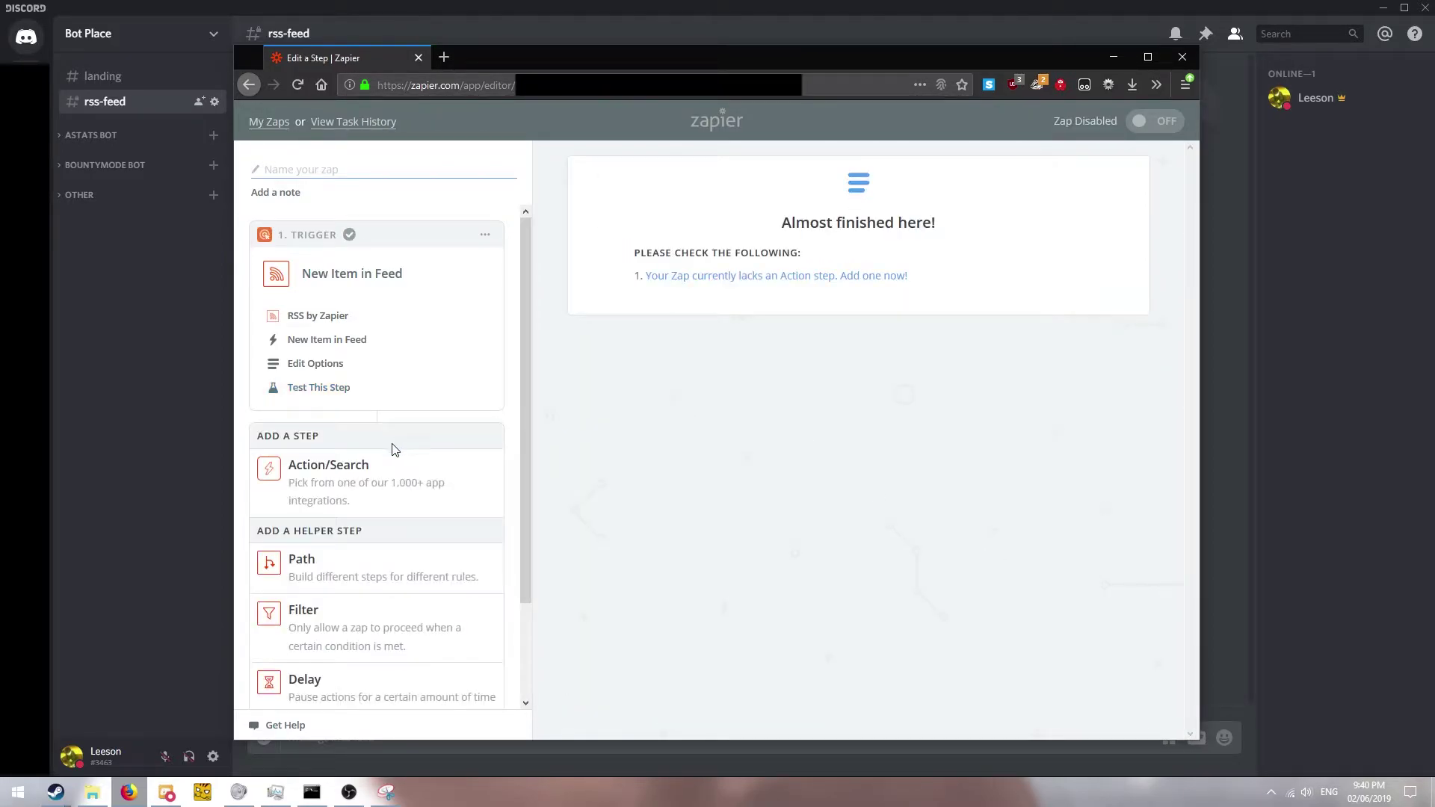
left_click(351, 484)
left_click(736, 235)
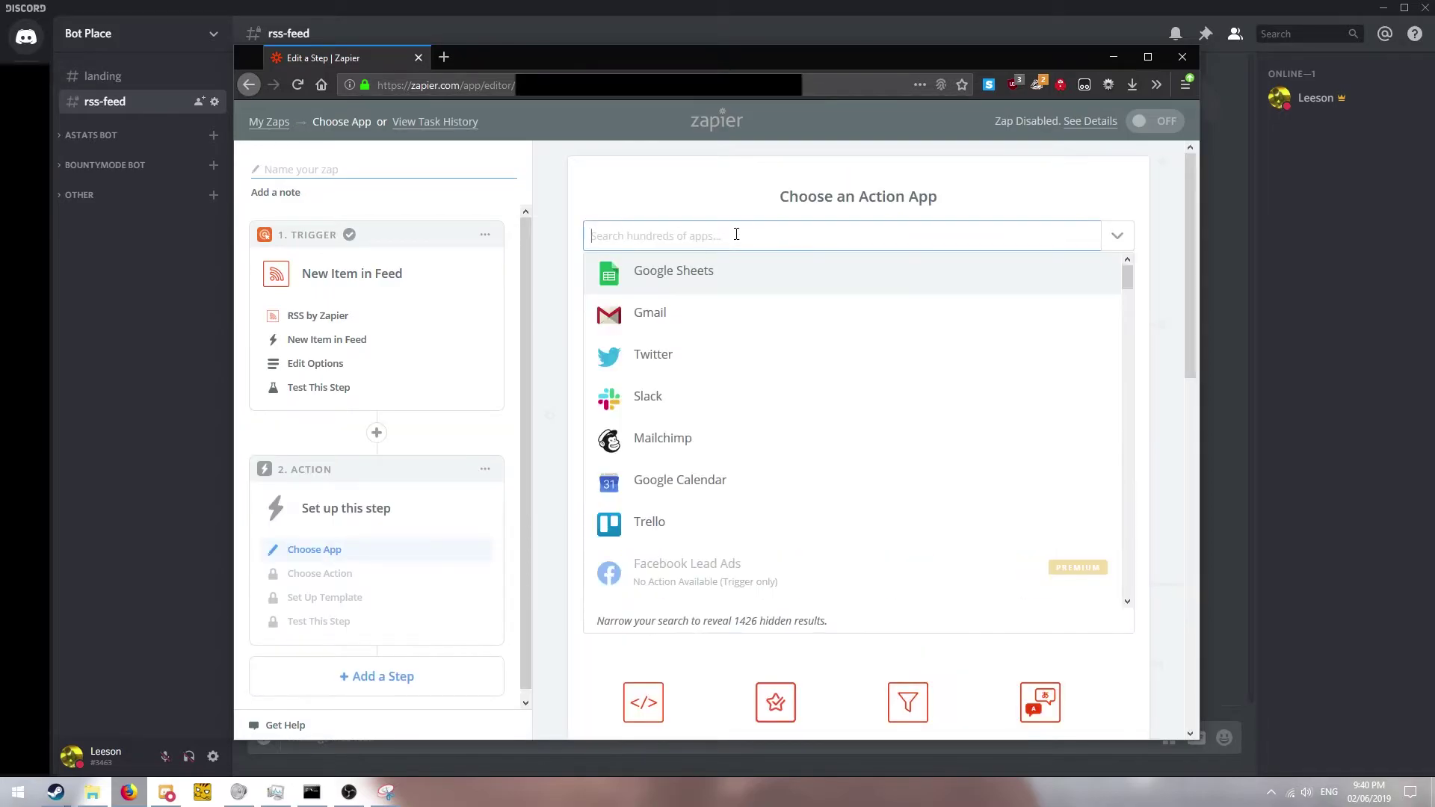
type("webh")
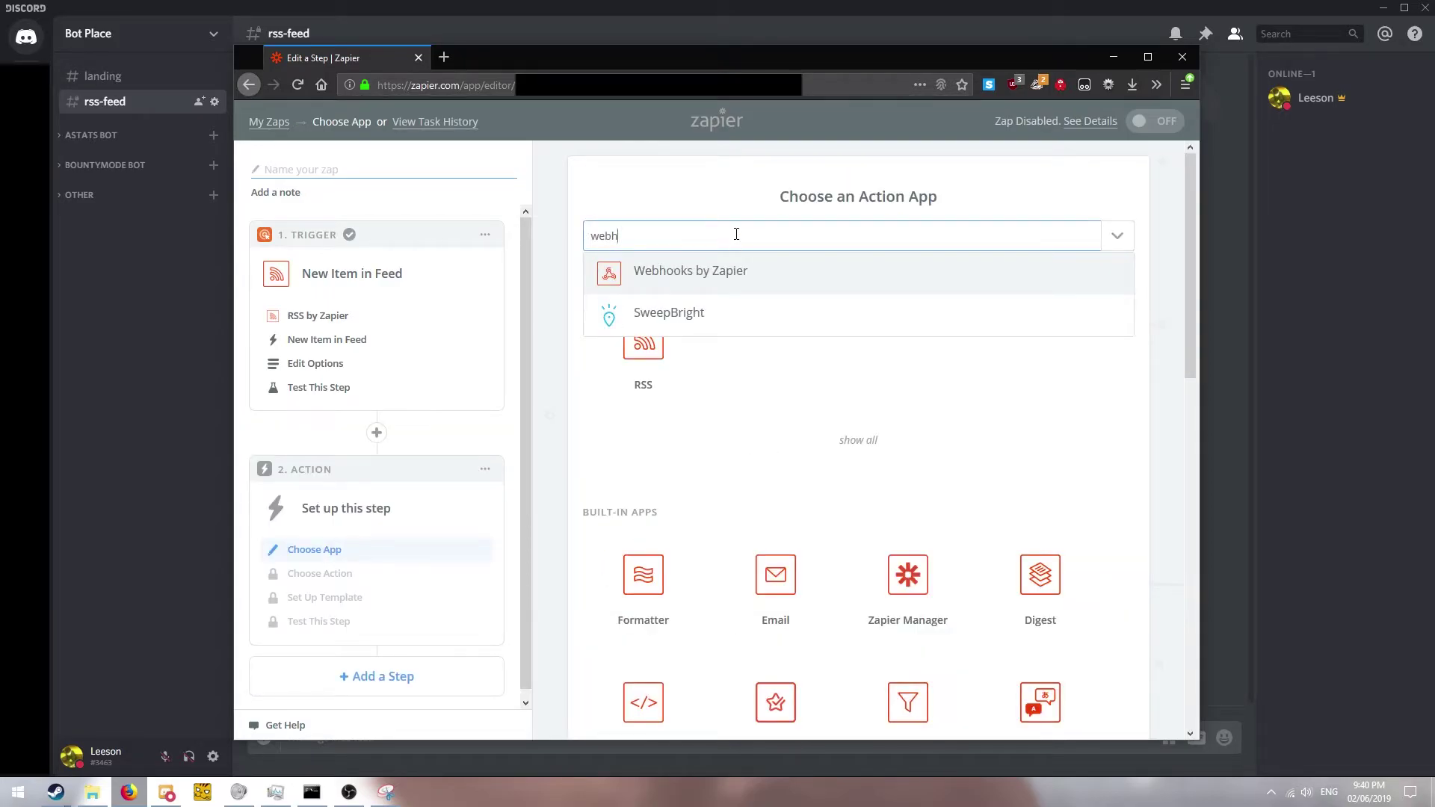
left_click(731, 271)
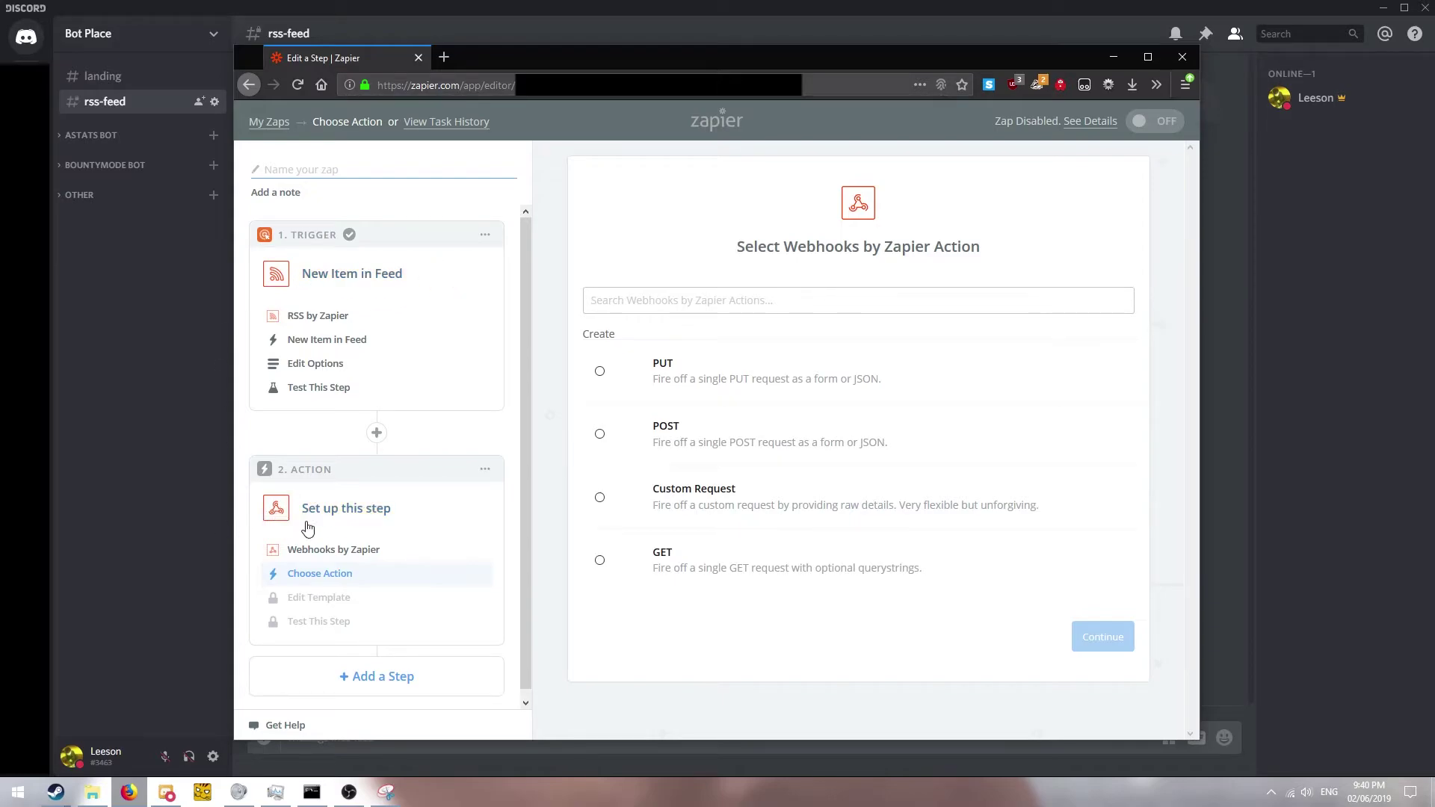
left_click(599, 433)
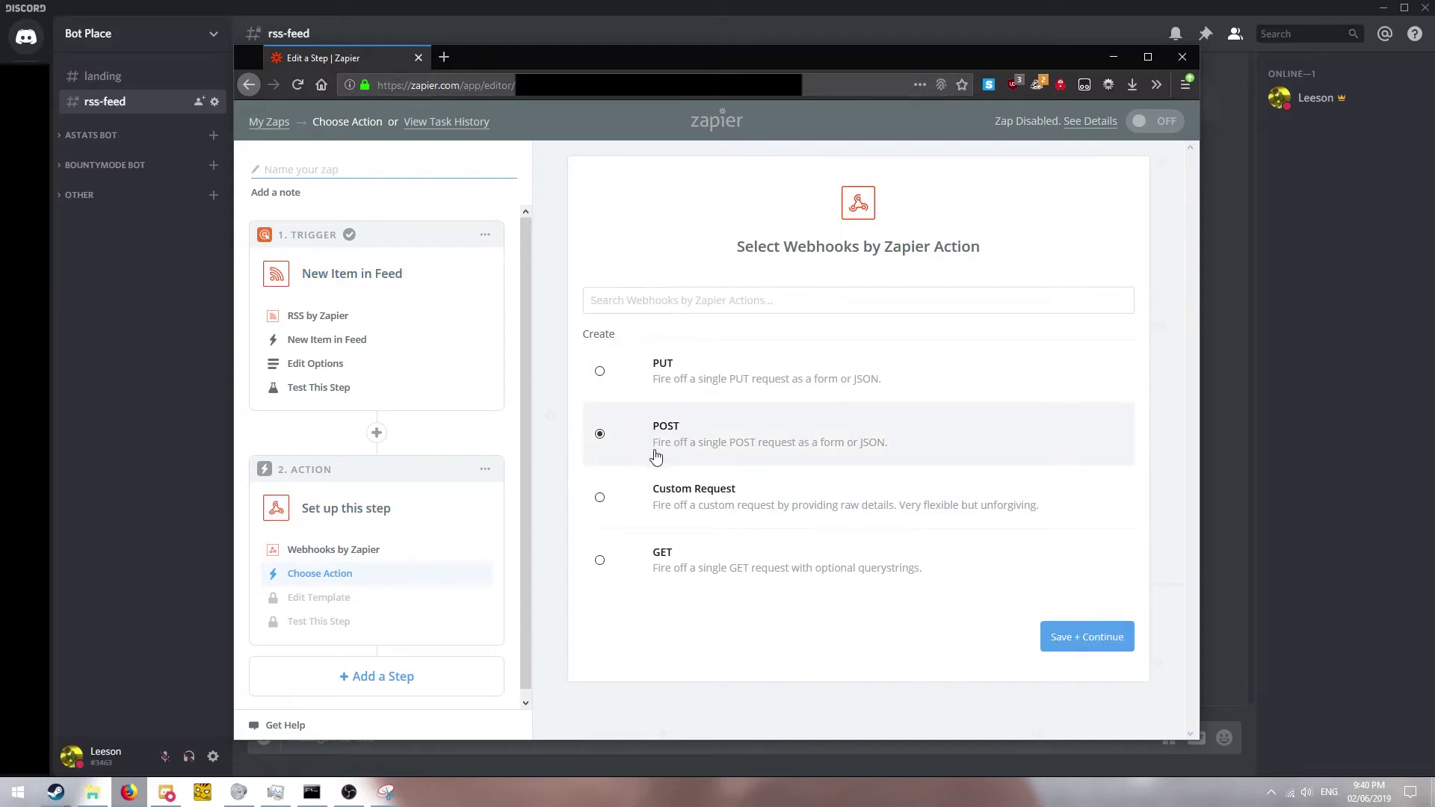
left_click(1103, 644)
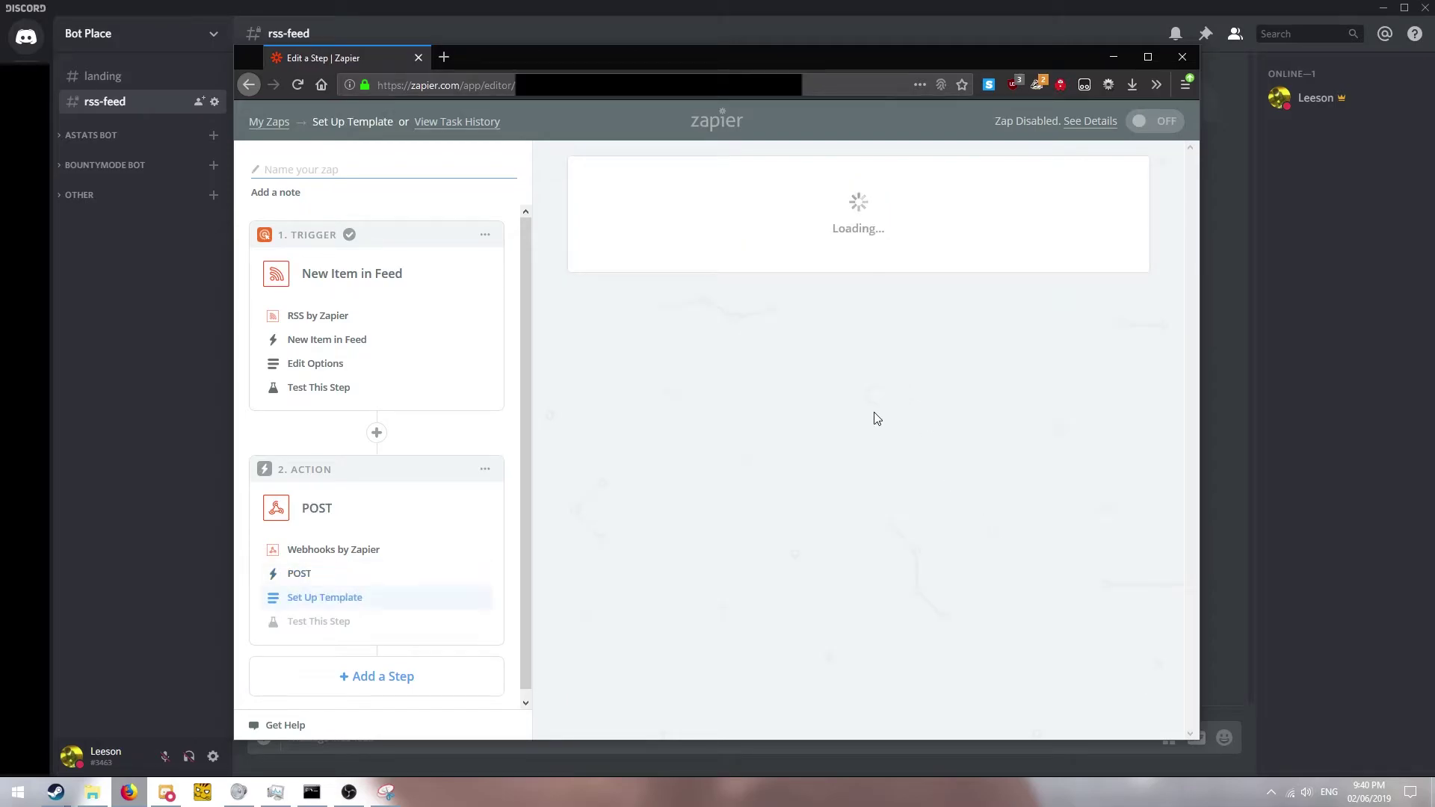
left_click(756, 420)
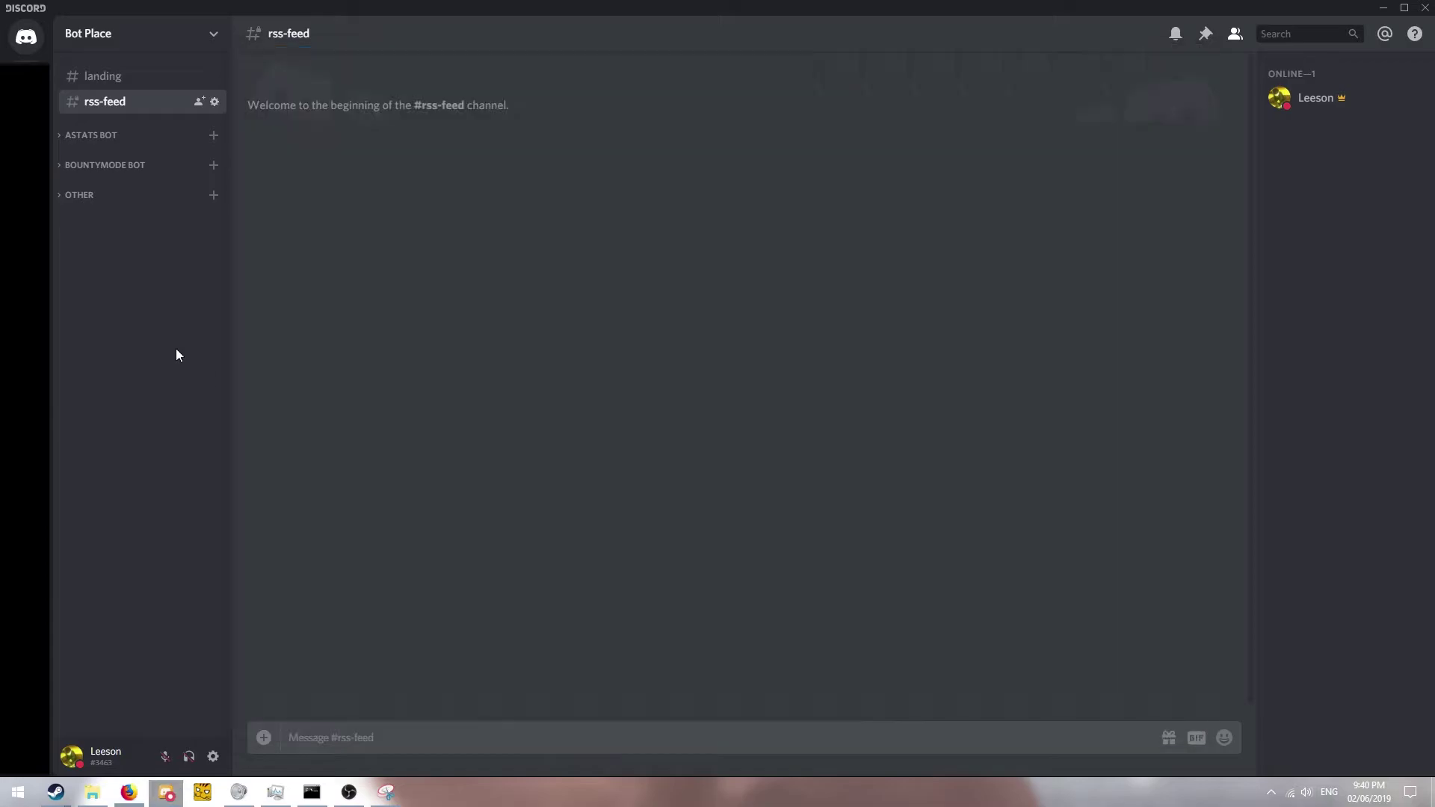
Create a new webhook in the #rss-feed channel's settings and copy its webhook URL.
left_click(177, 349)
left_click(215, 103)
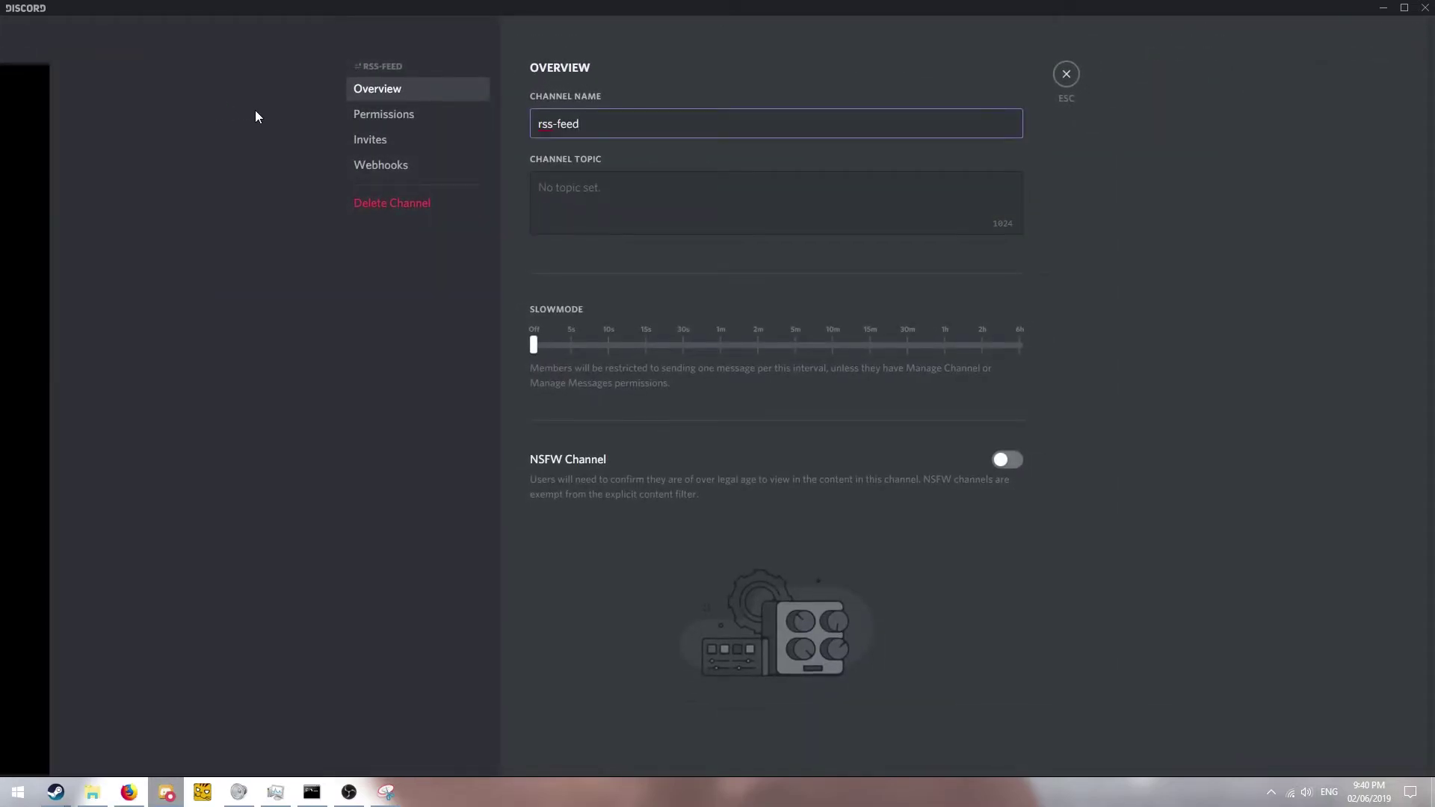
left_click(360, 167)
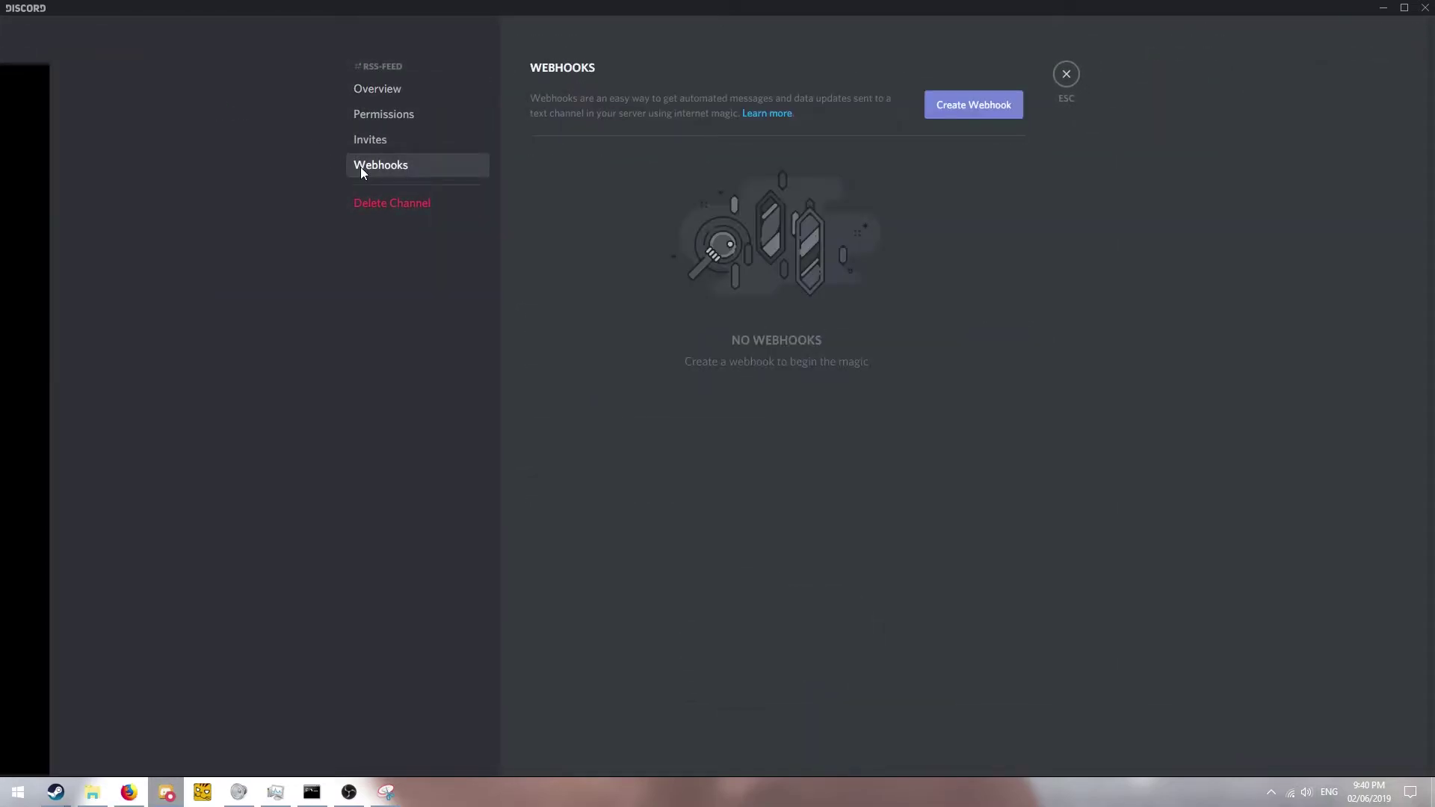
left_click(961, 108)
left_click(681, 505)
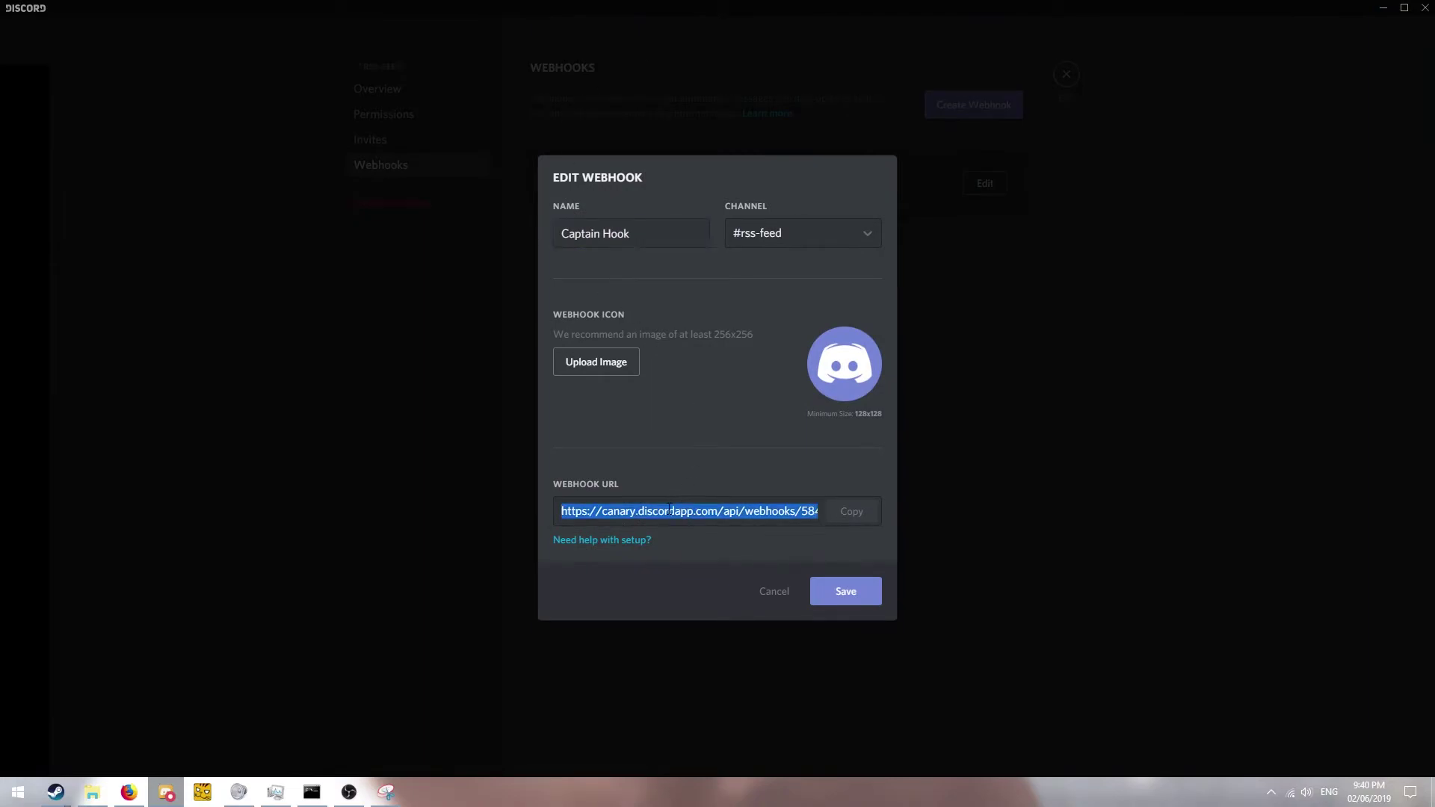
left_click(852, 521)
Paste the Discord webhook URL into the POST URL field and set Payload Type to Json.
left_click(133, 791)
right_click(699, 437)
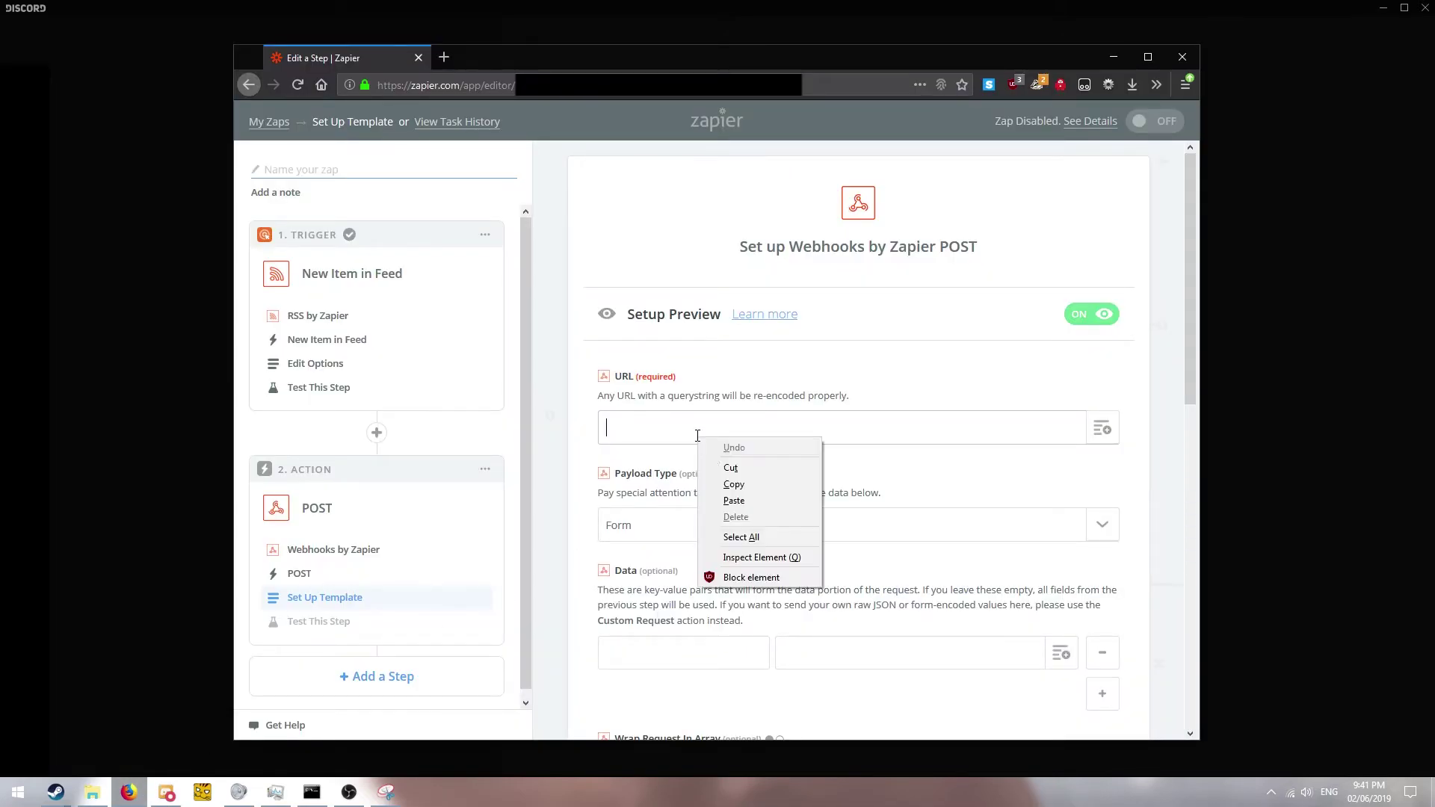
left_click(731, 501)
left_click(661, 543)
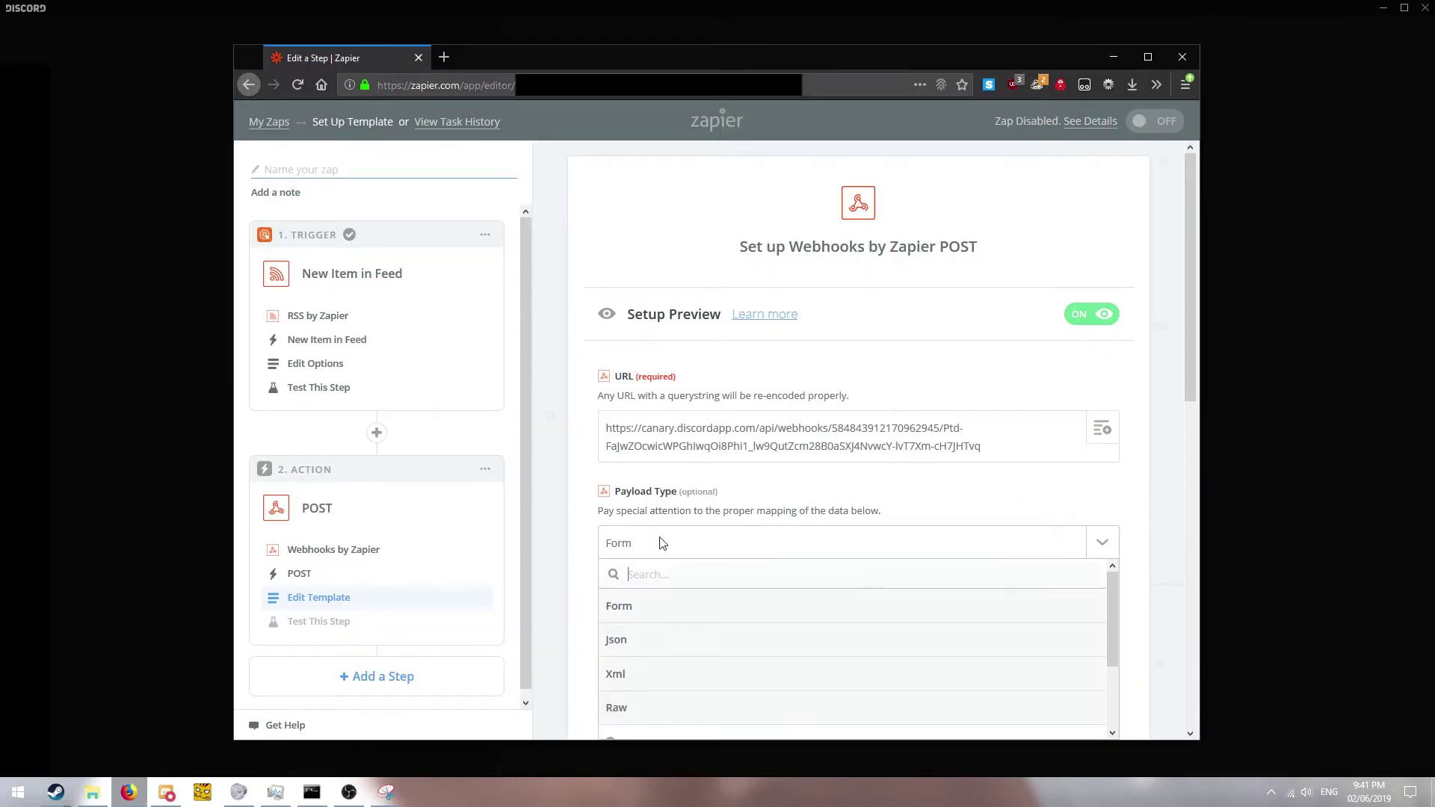
left_click(634, 645)
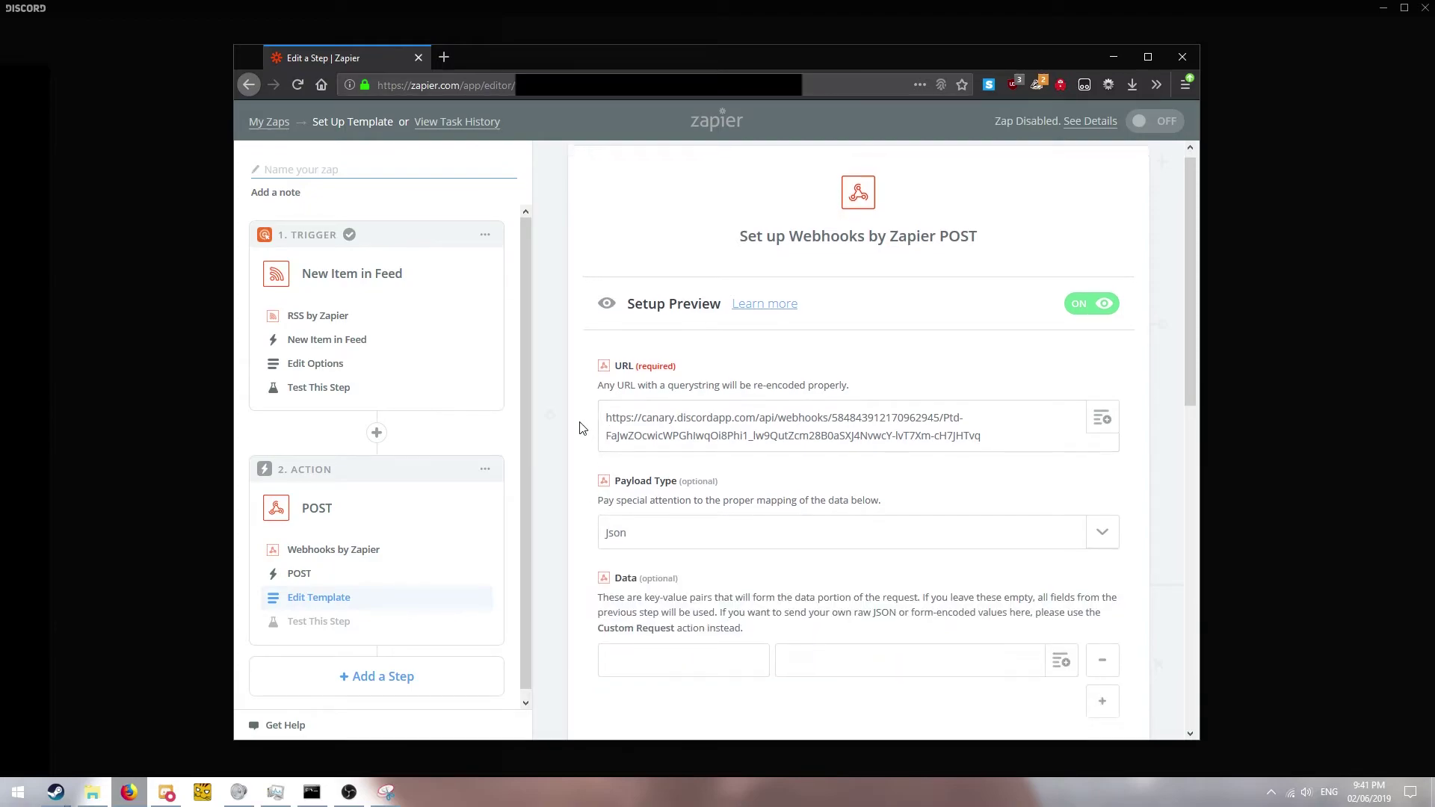
Try an avatar_url Data entry, then remove it, leaving the Data key empty.
scroll(687, 523, "down", 2)
left_click(687, 507)
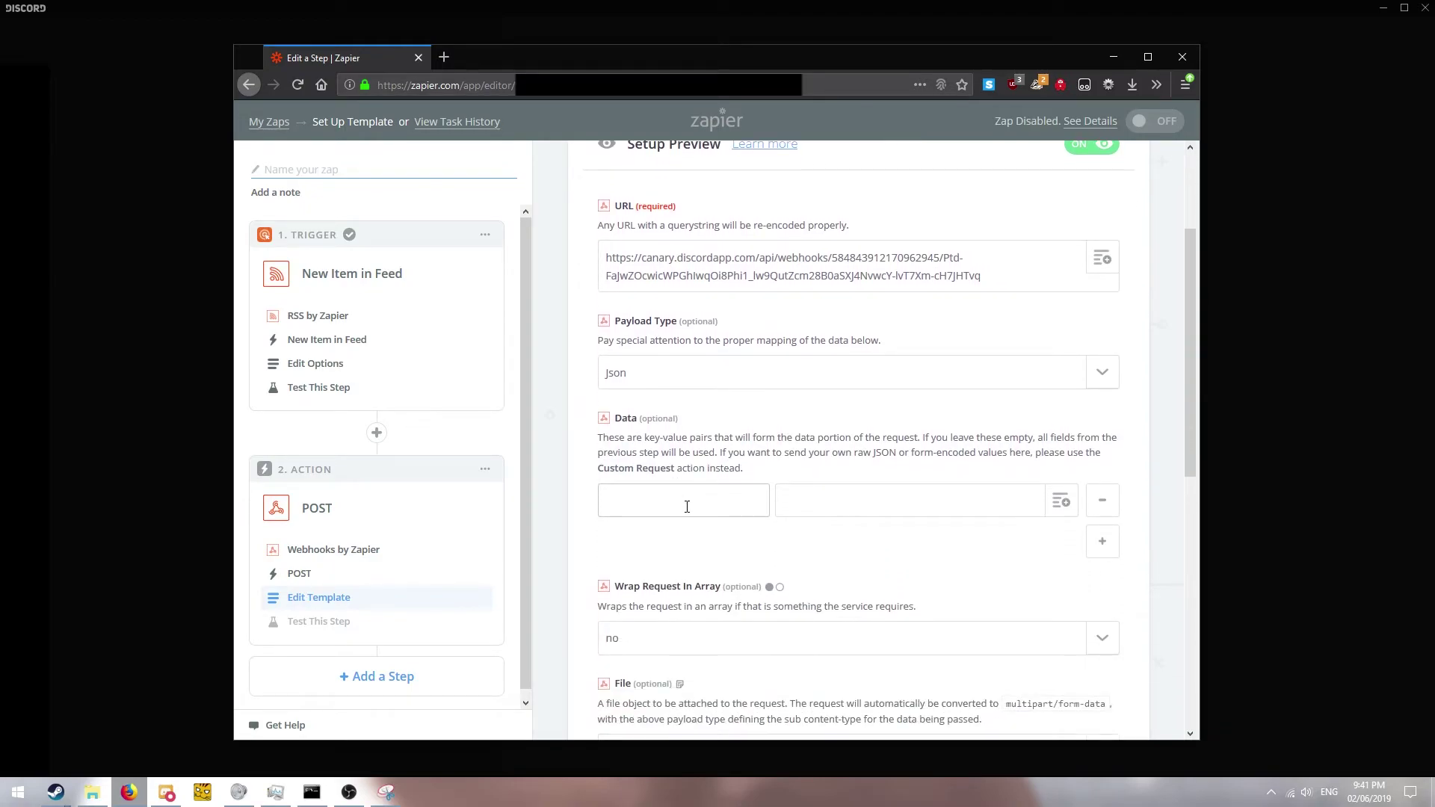
type("avatar_url")
key("Tab")
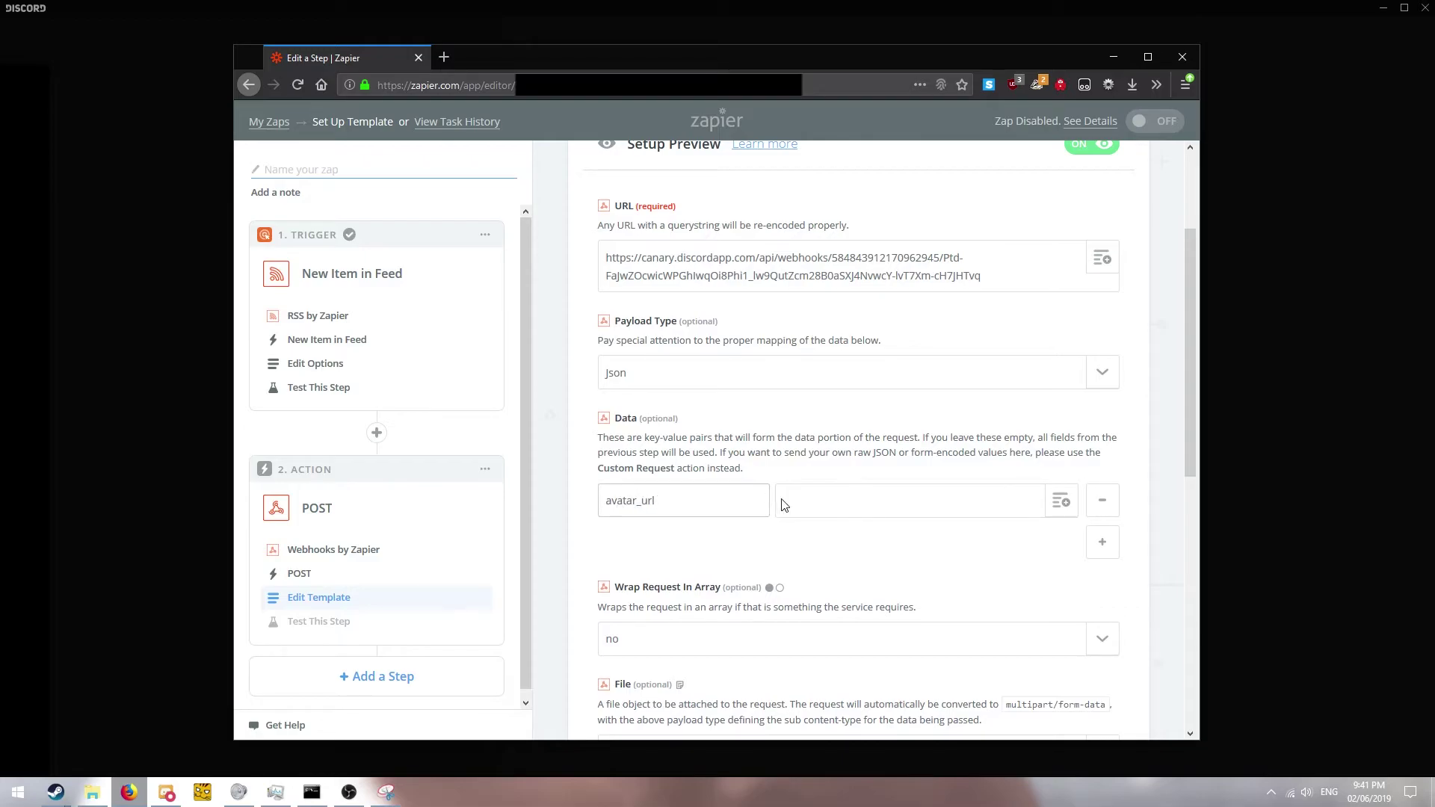
left_click(1037, 503)
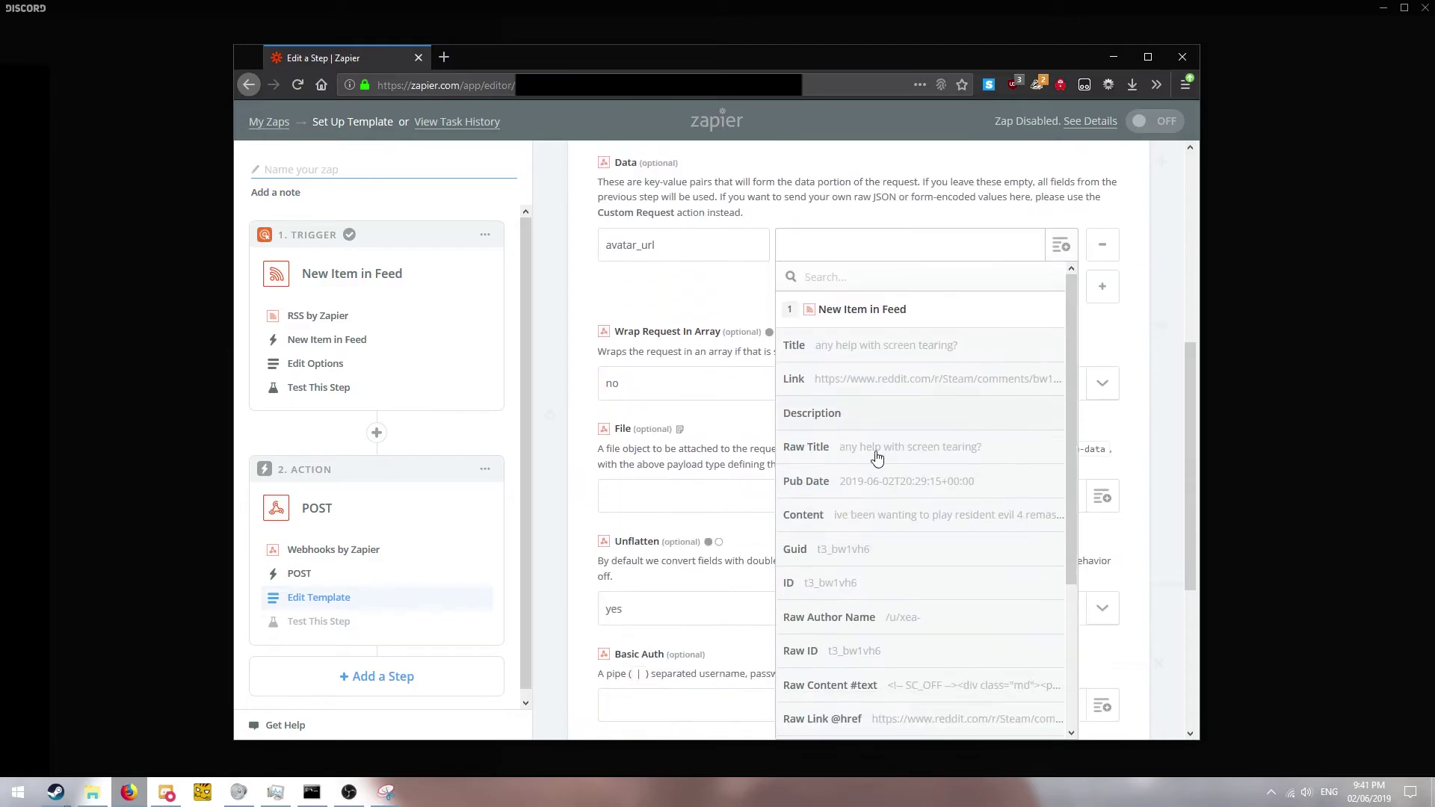
scroll(947, 433, "down", 3)
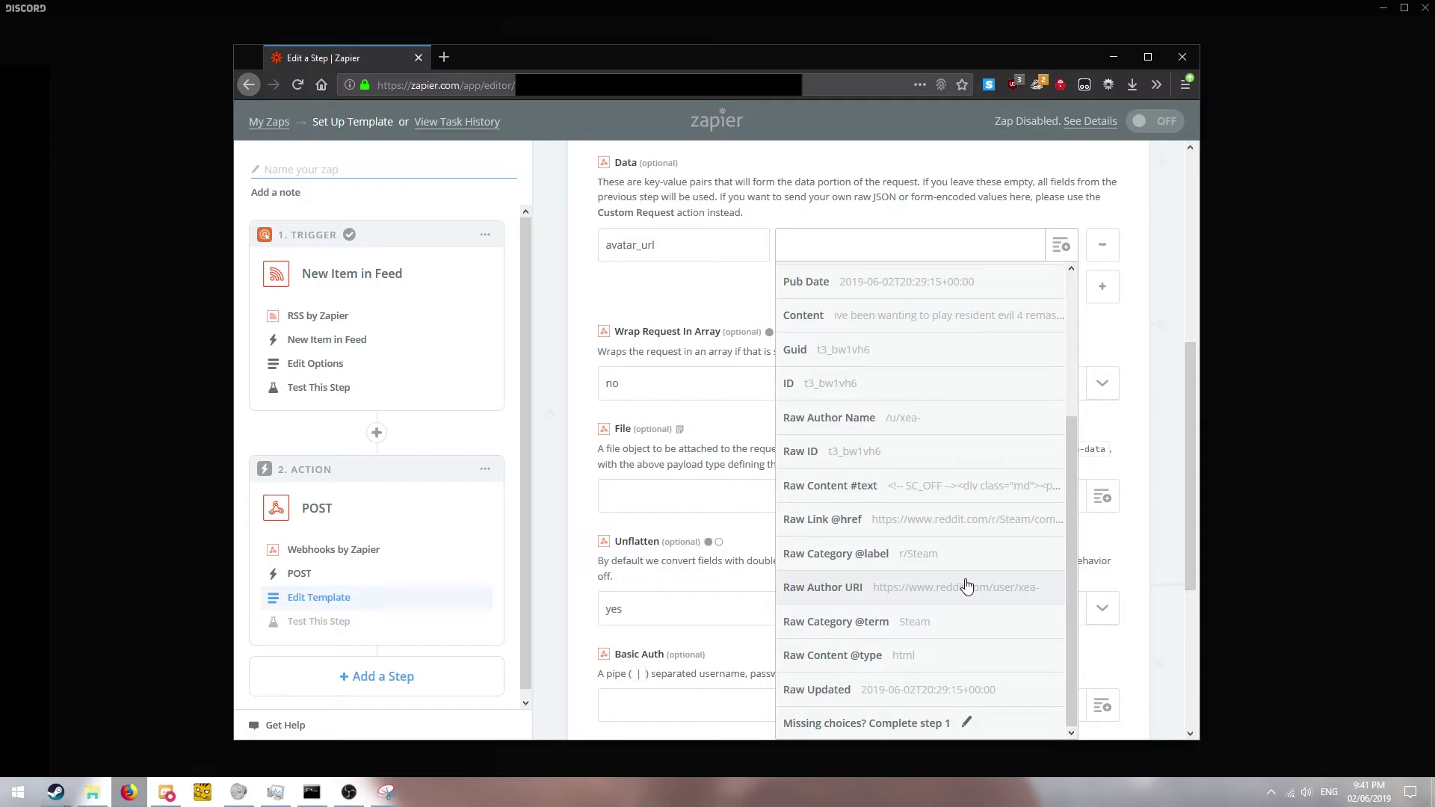
scroll(966, 585, "up", 3)
left_click(668, 287)
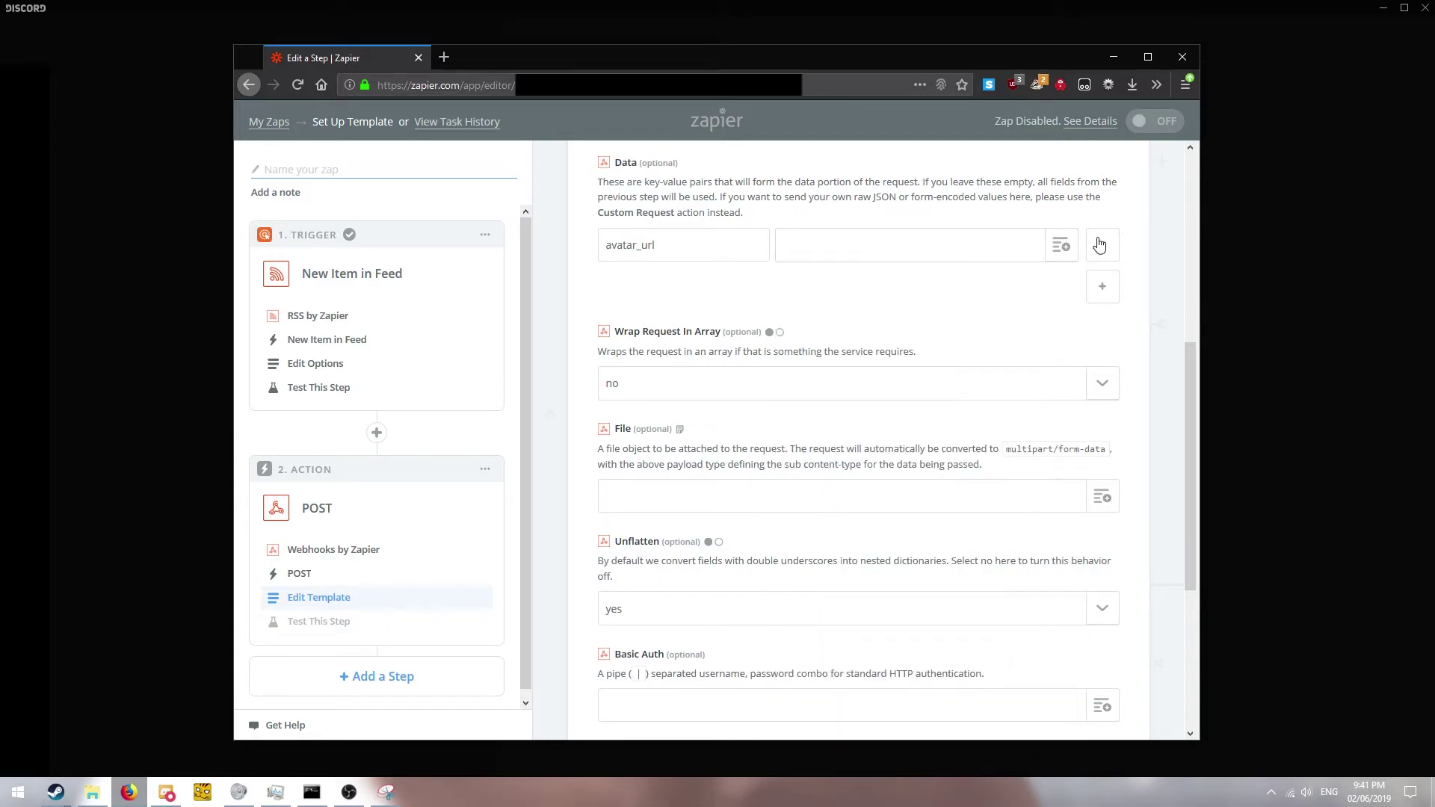
left_click(1102, 244)
left_click(610, 253)
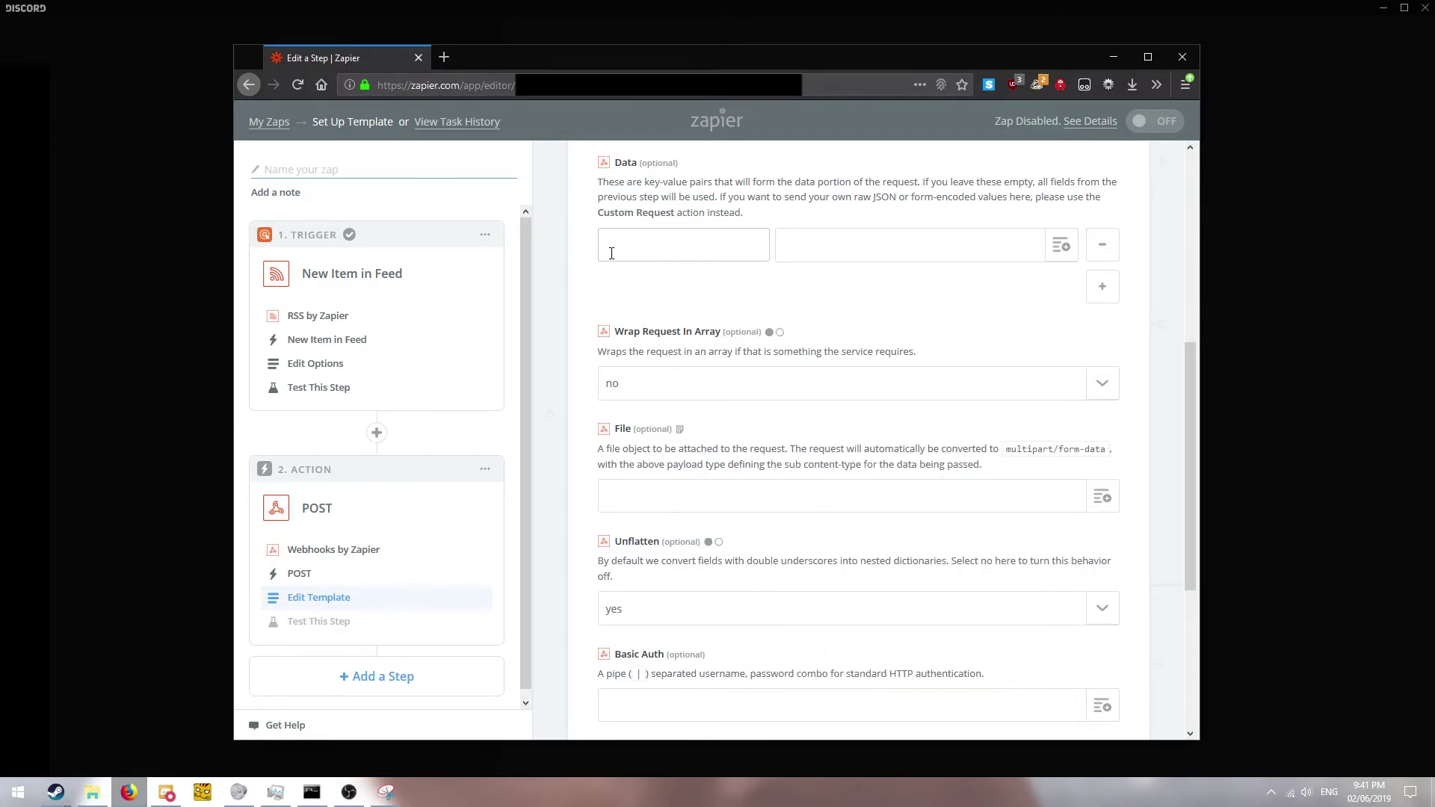
Add a username Data key mapped to the feed item's author name.
type("username")
left_click(854, 237)
left_click(1061, 245)
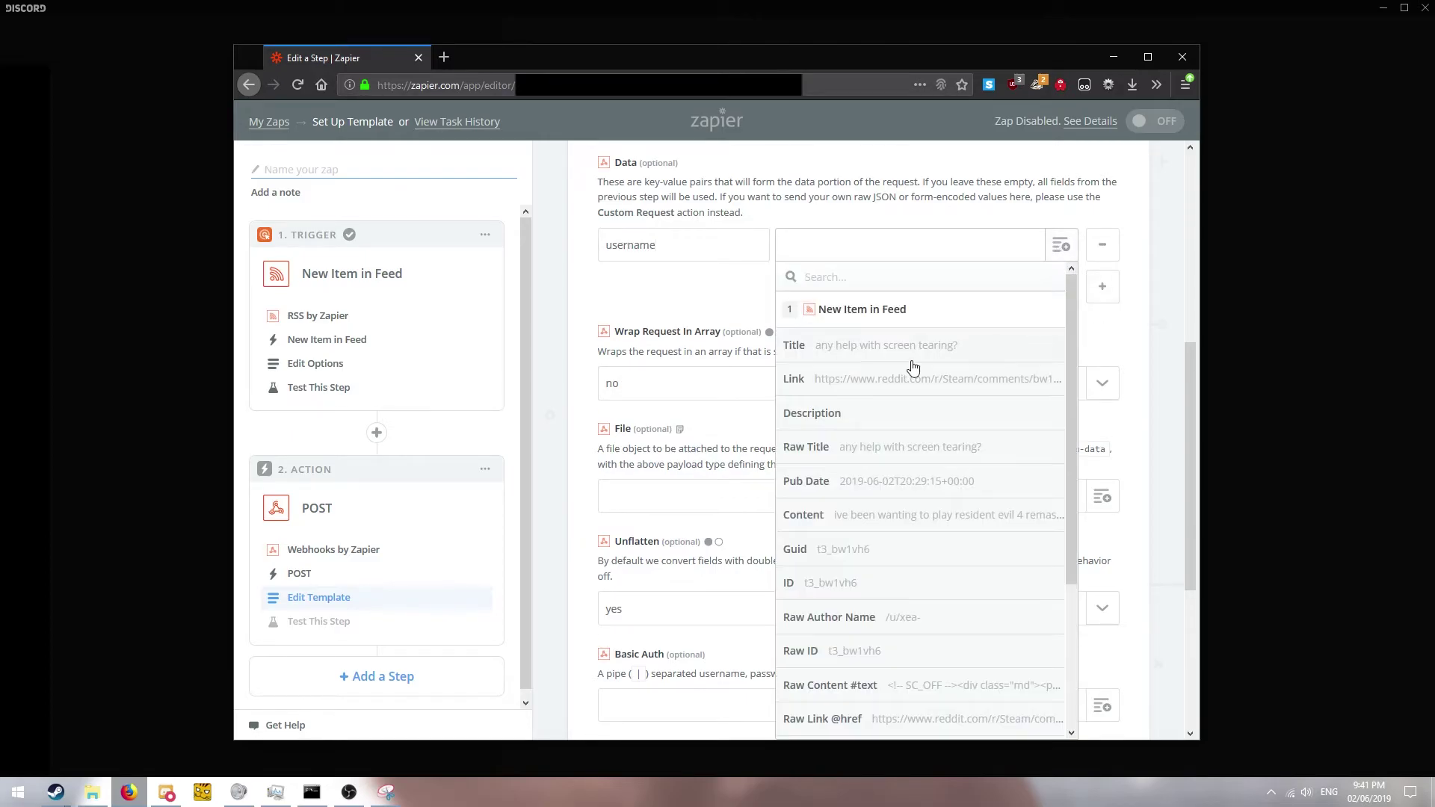
left_click(911, 630)
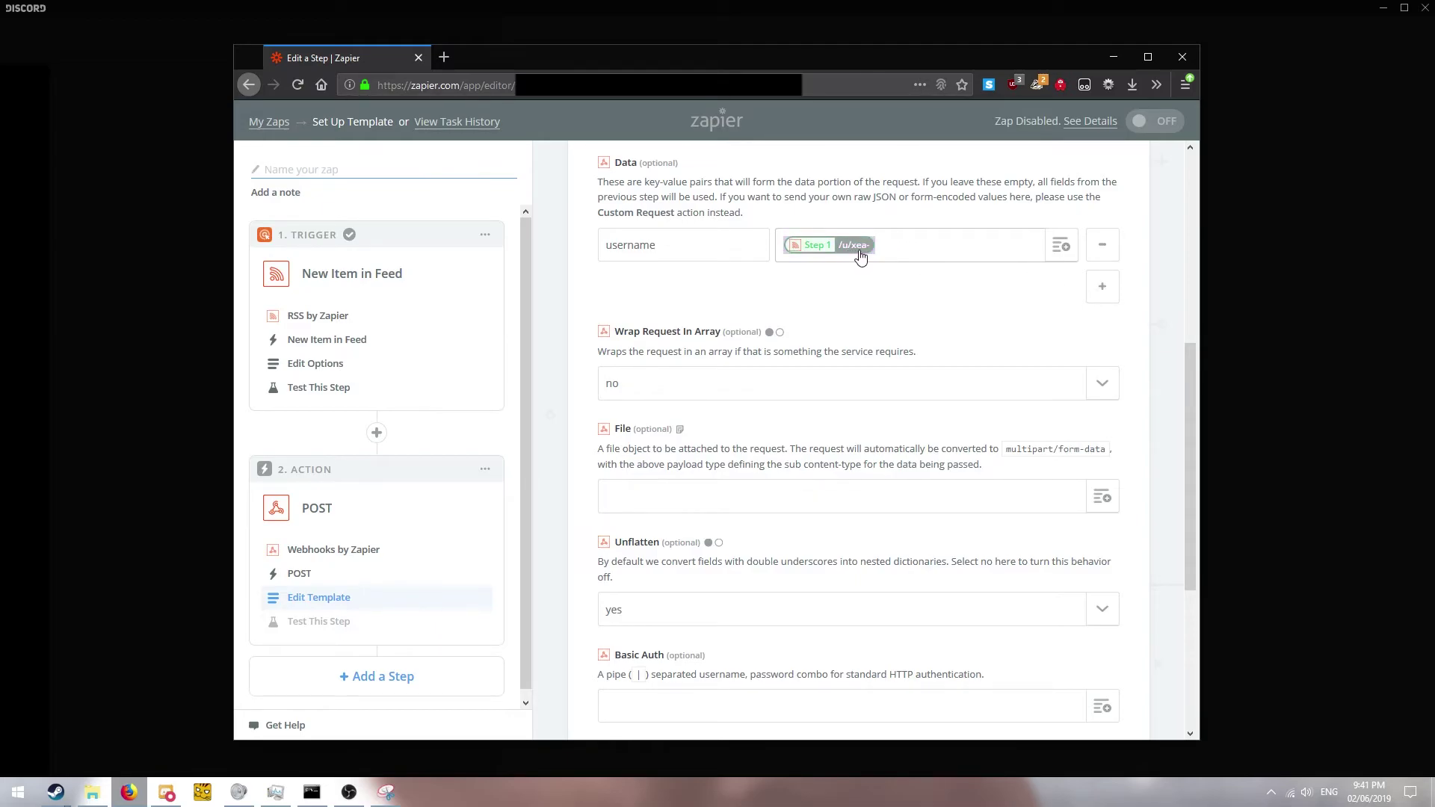
Add a content Data key whose value starts with the post Title.
left_click(1102, 287)
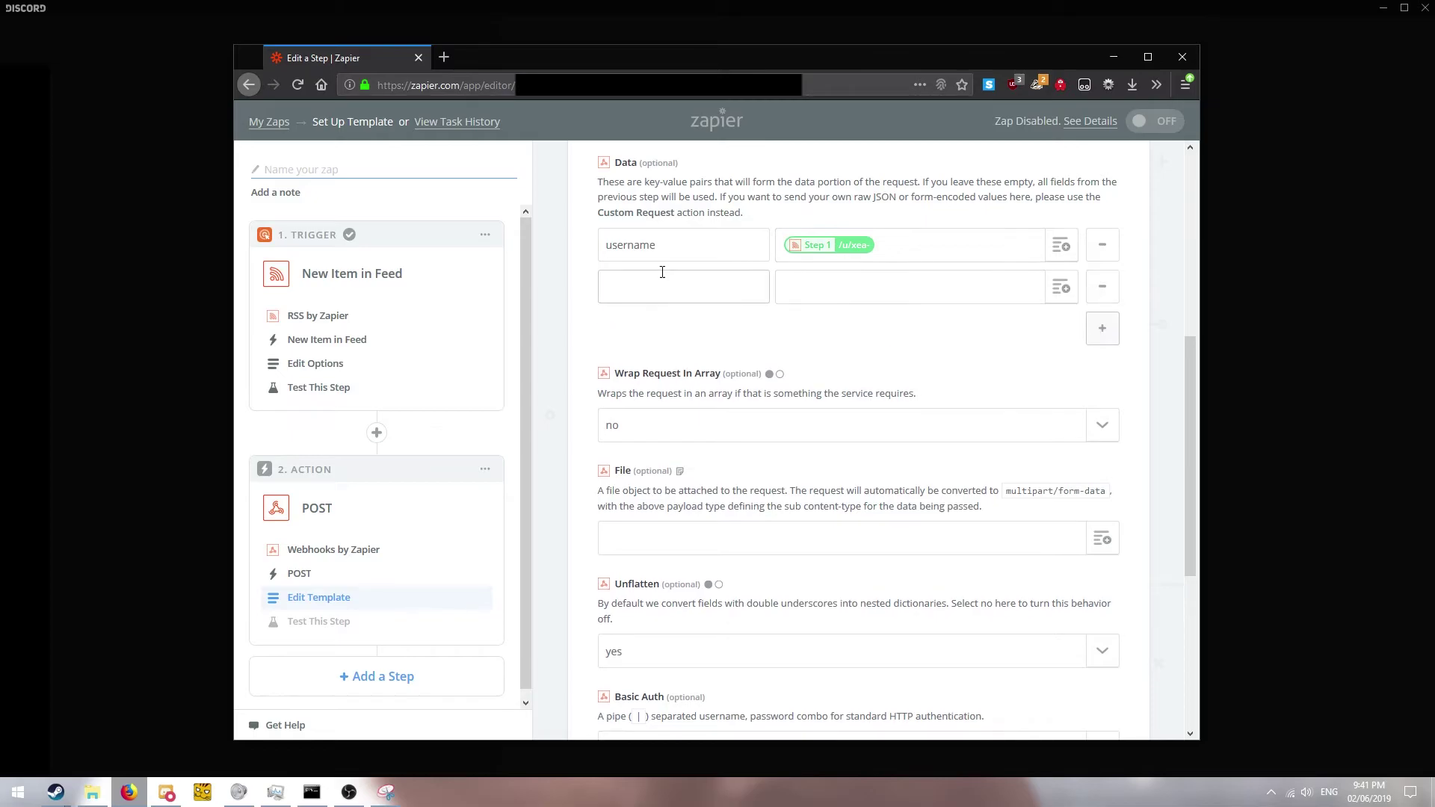
left_click(662, 273)
type("content")
left_click(853, 285)
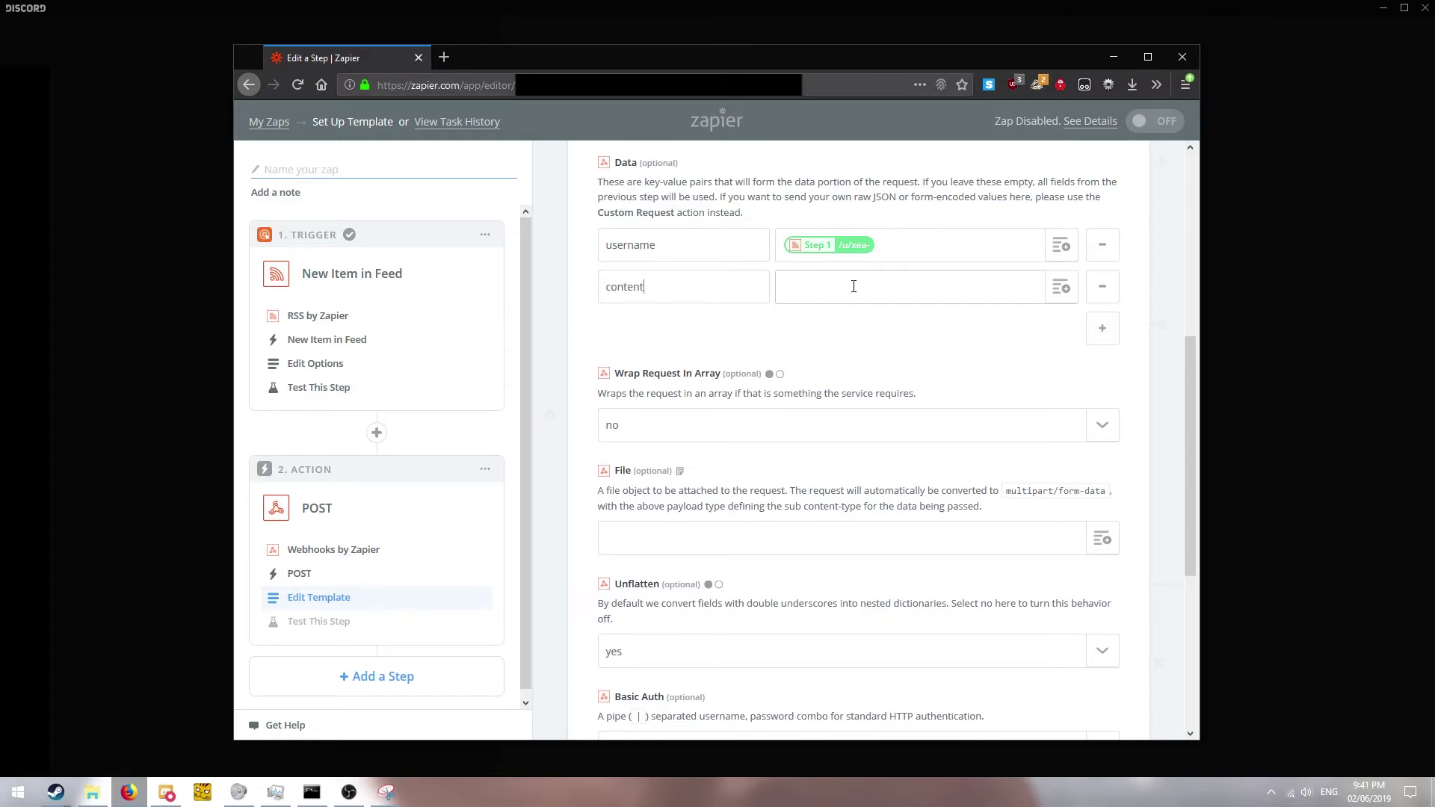
left_click(1069, 294)
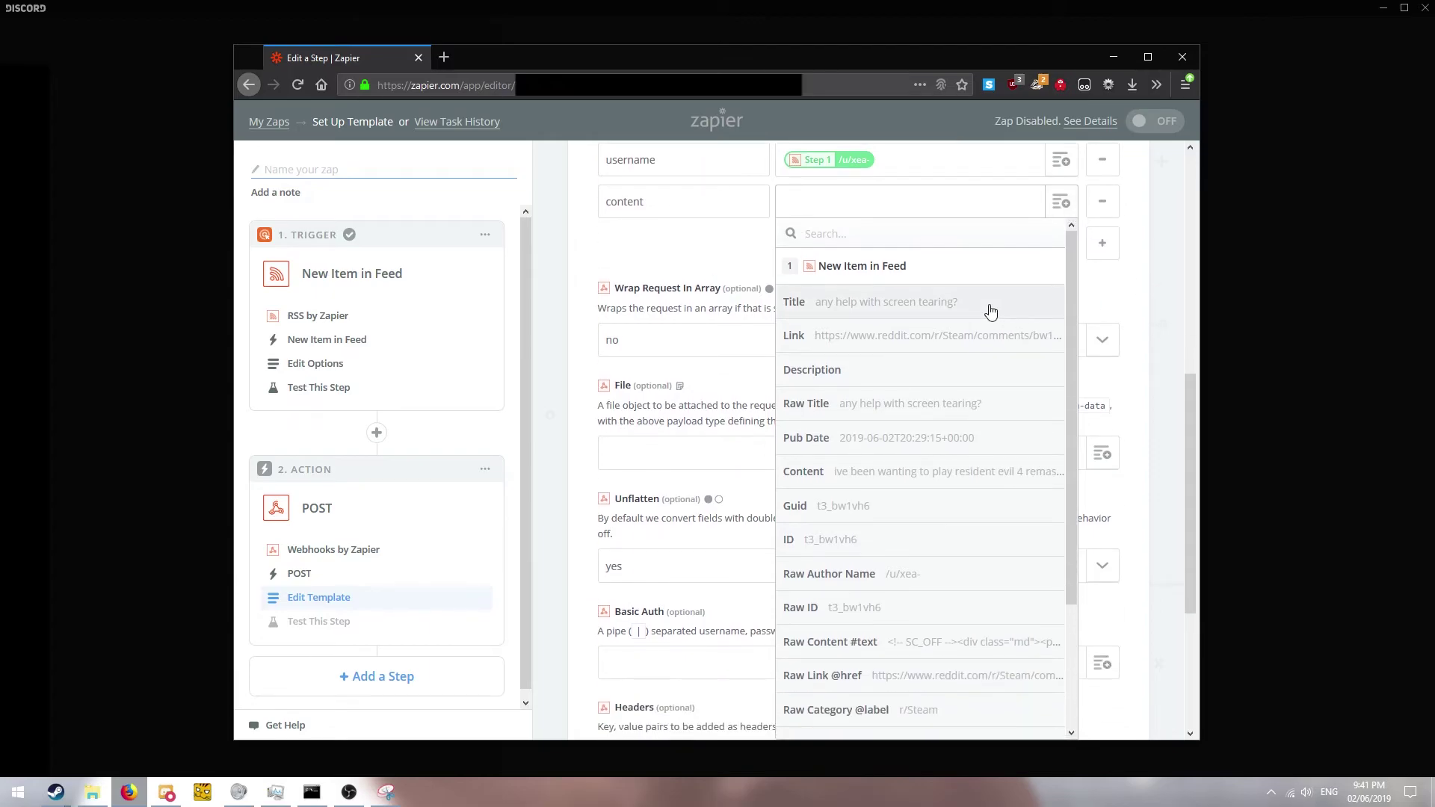
left_click(991, 308)
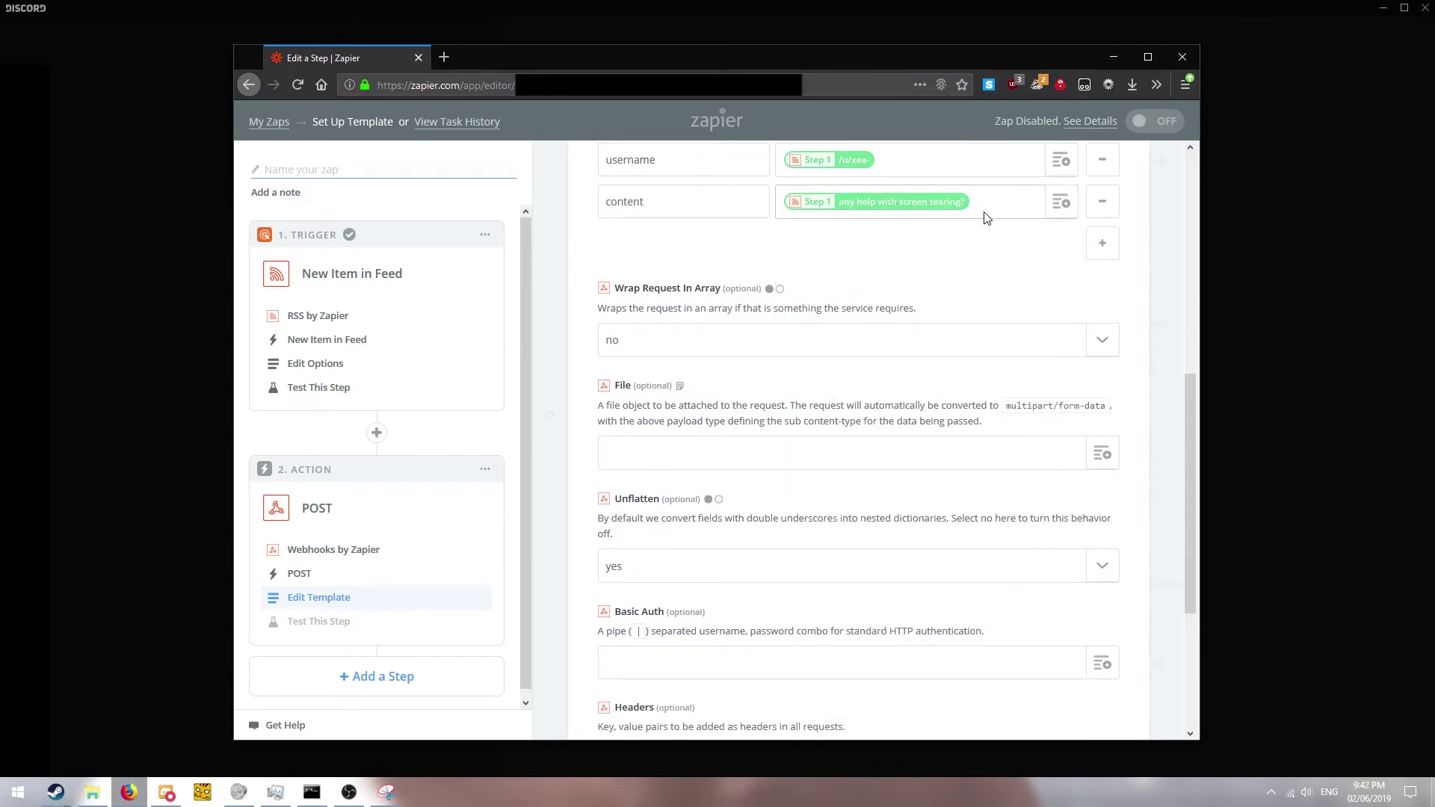
Append a new line '[View here](' plus the post Link and a closing ')'.
key("Return")
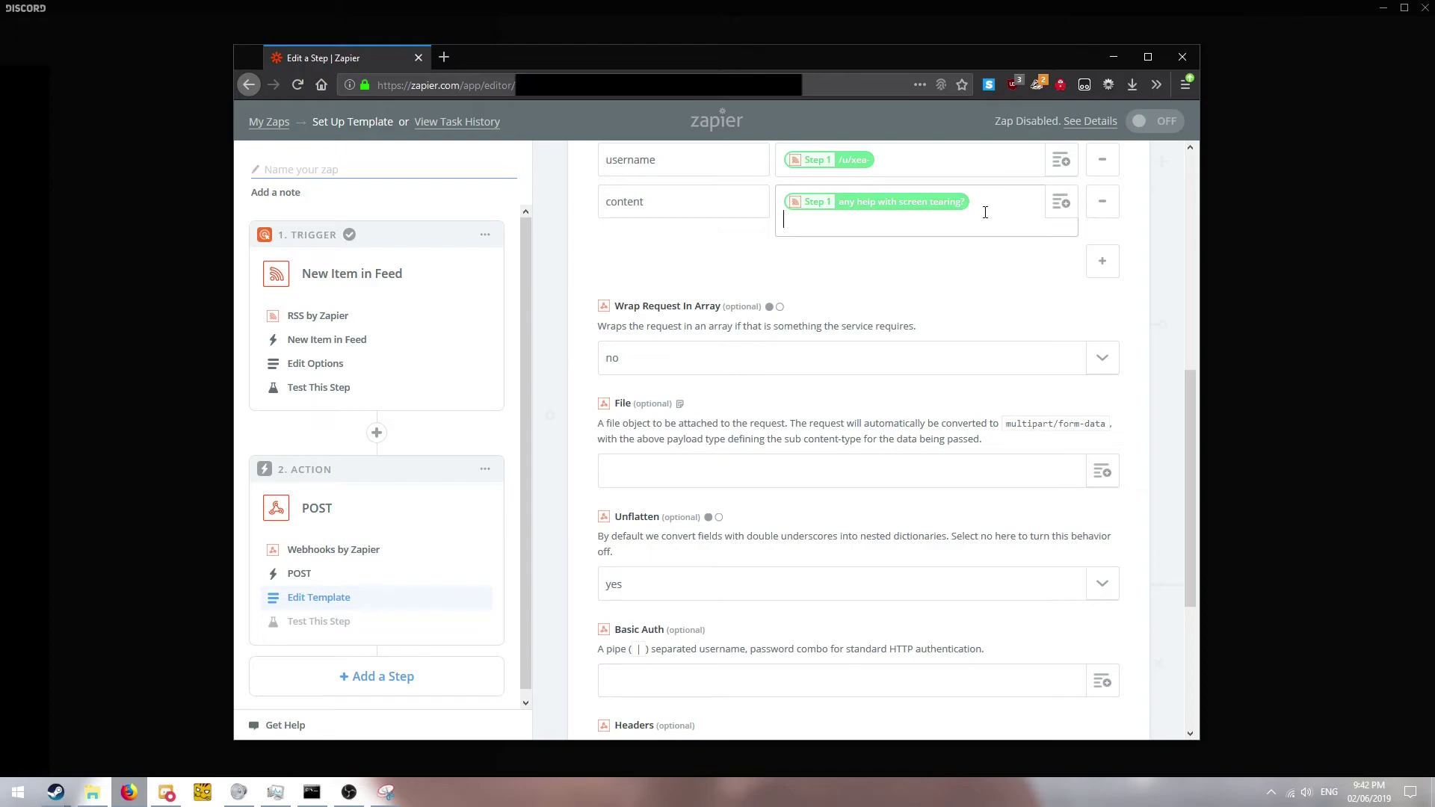
type("[View here](")
left_click(1059, 201)
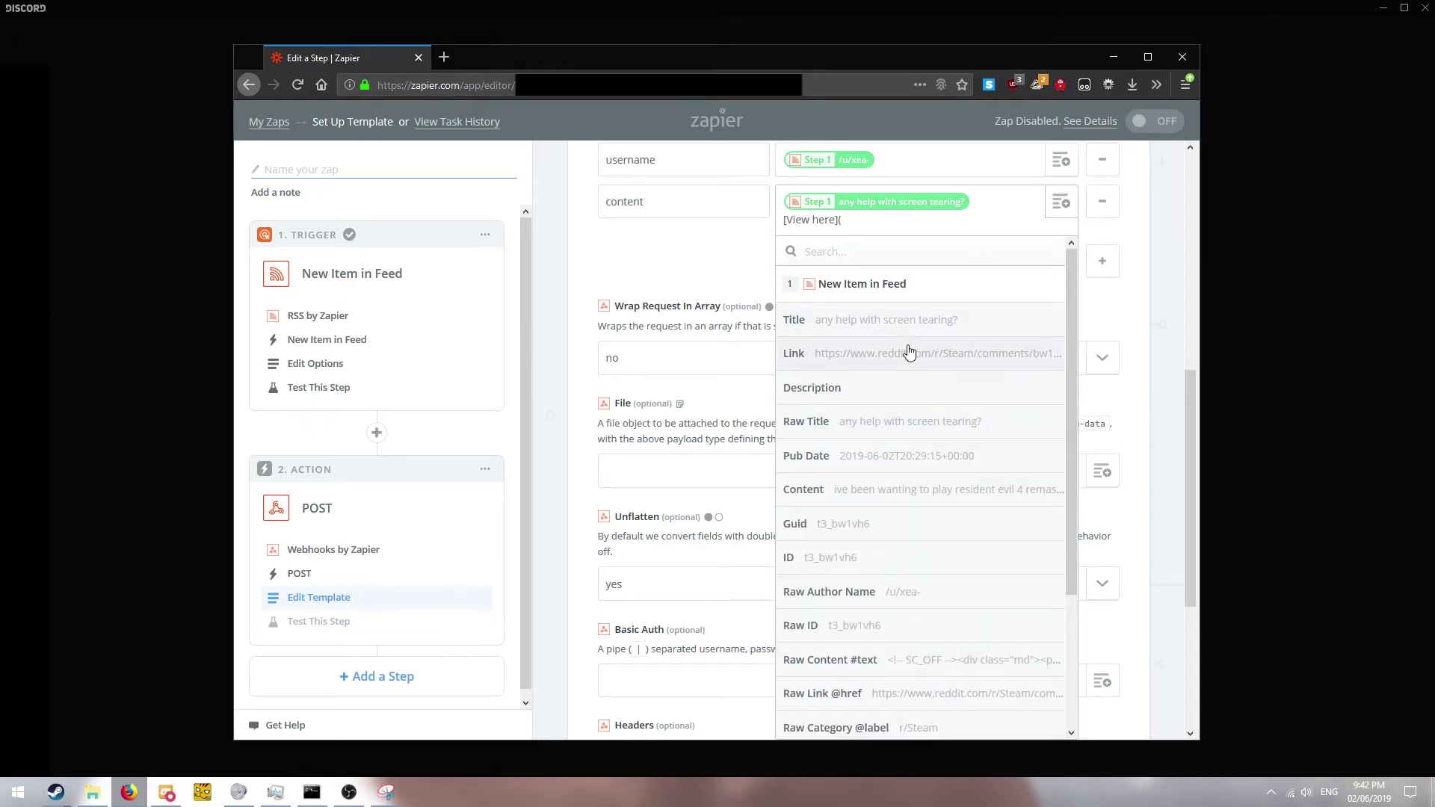
left_click(906, 346)
type(")")
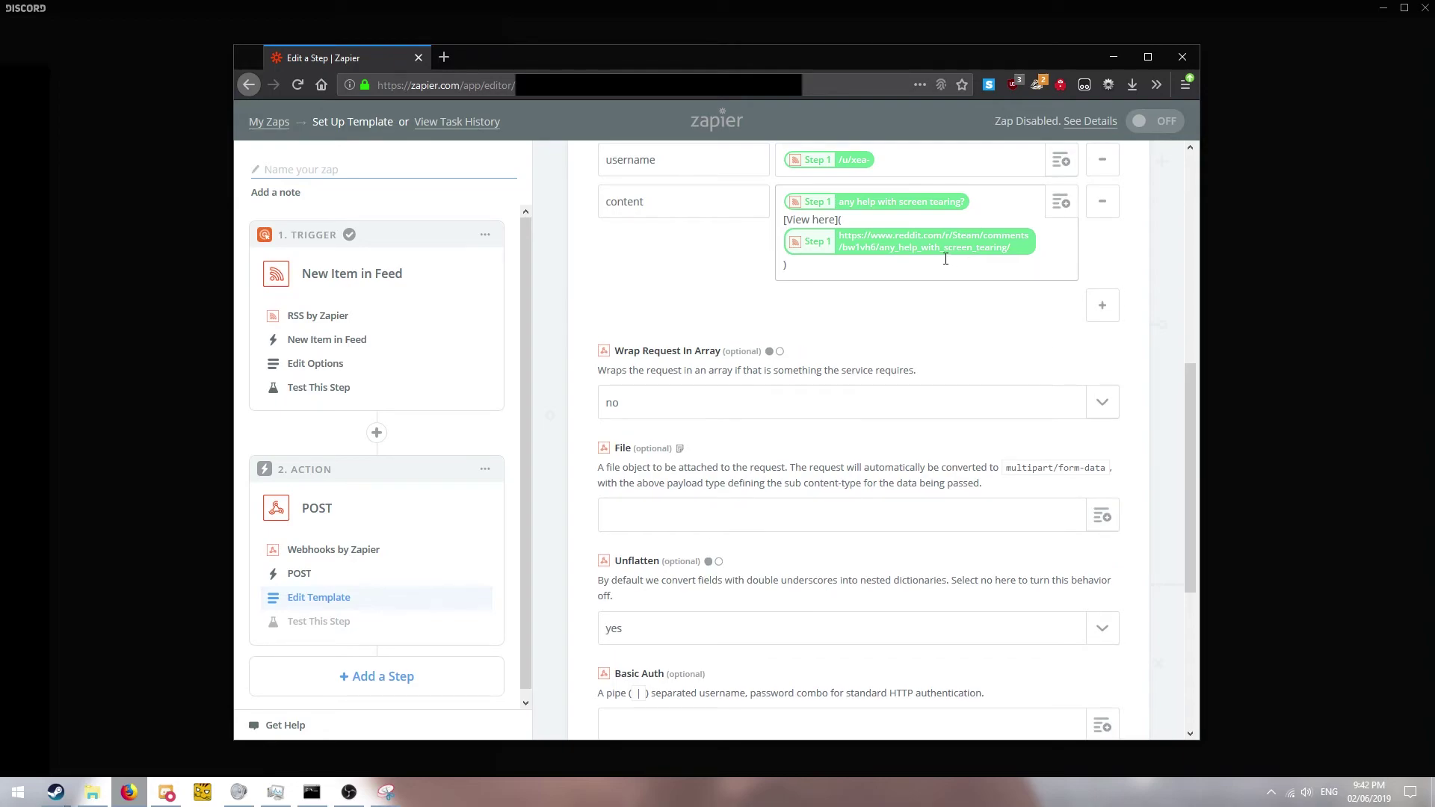
left_click_drag(836, 265, 841, 219)
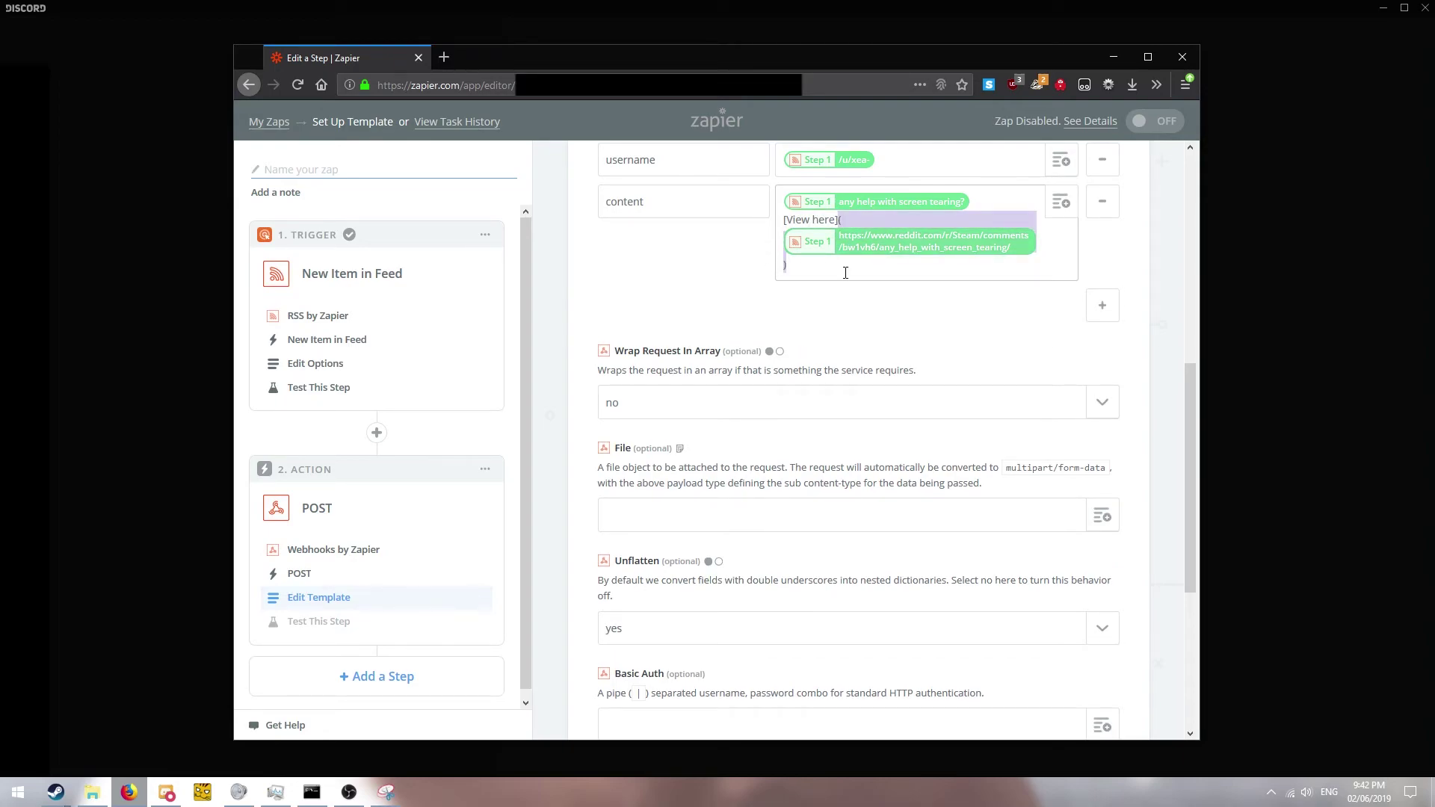
scroll(822, 352, "down", 2)
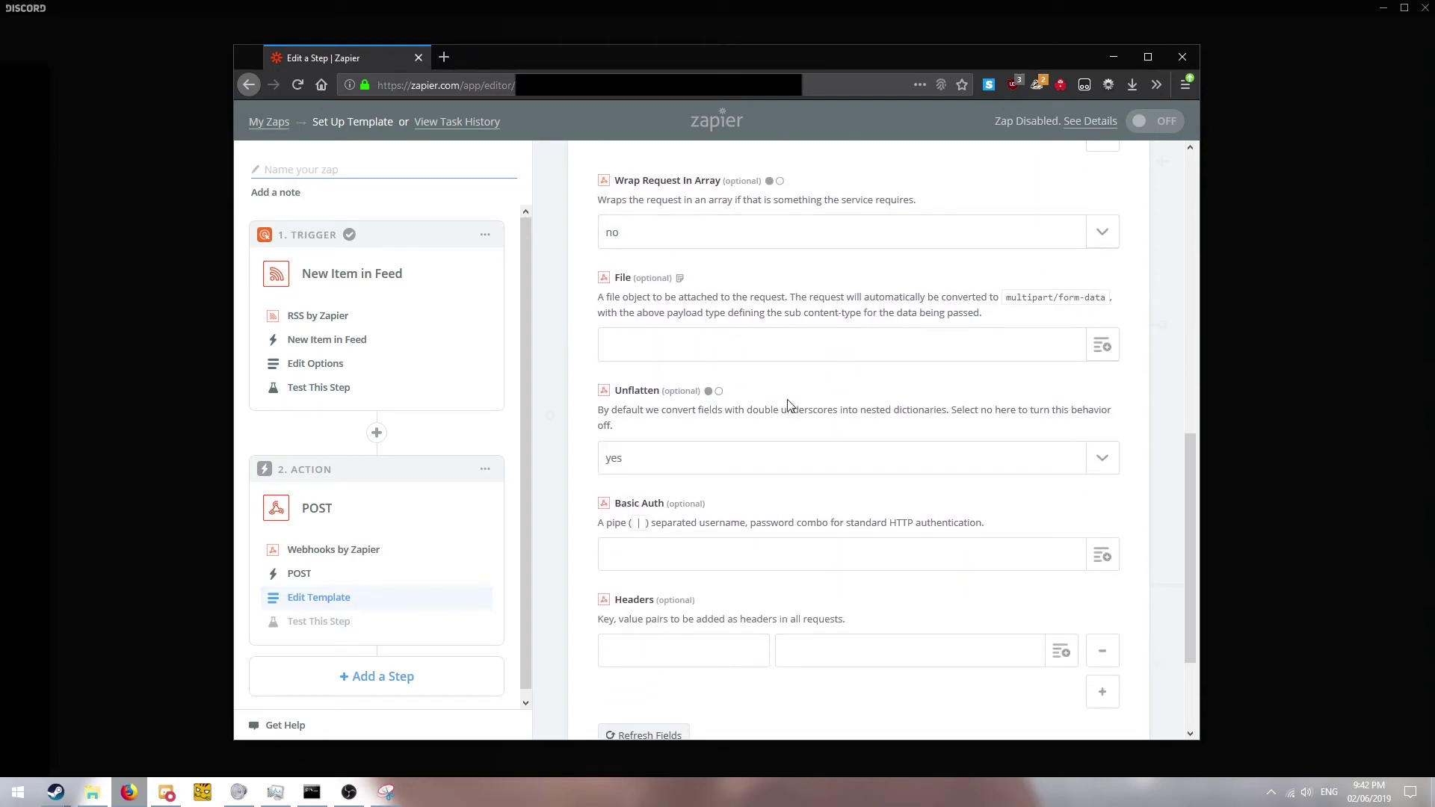
Add a Content-Type header with value application/json.
scroll(763, 449, "down", 2)
left_click(688, 489)
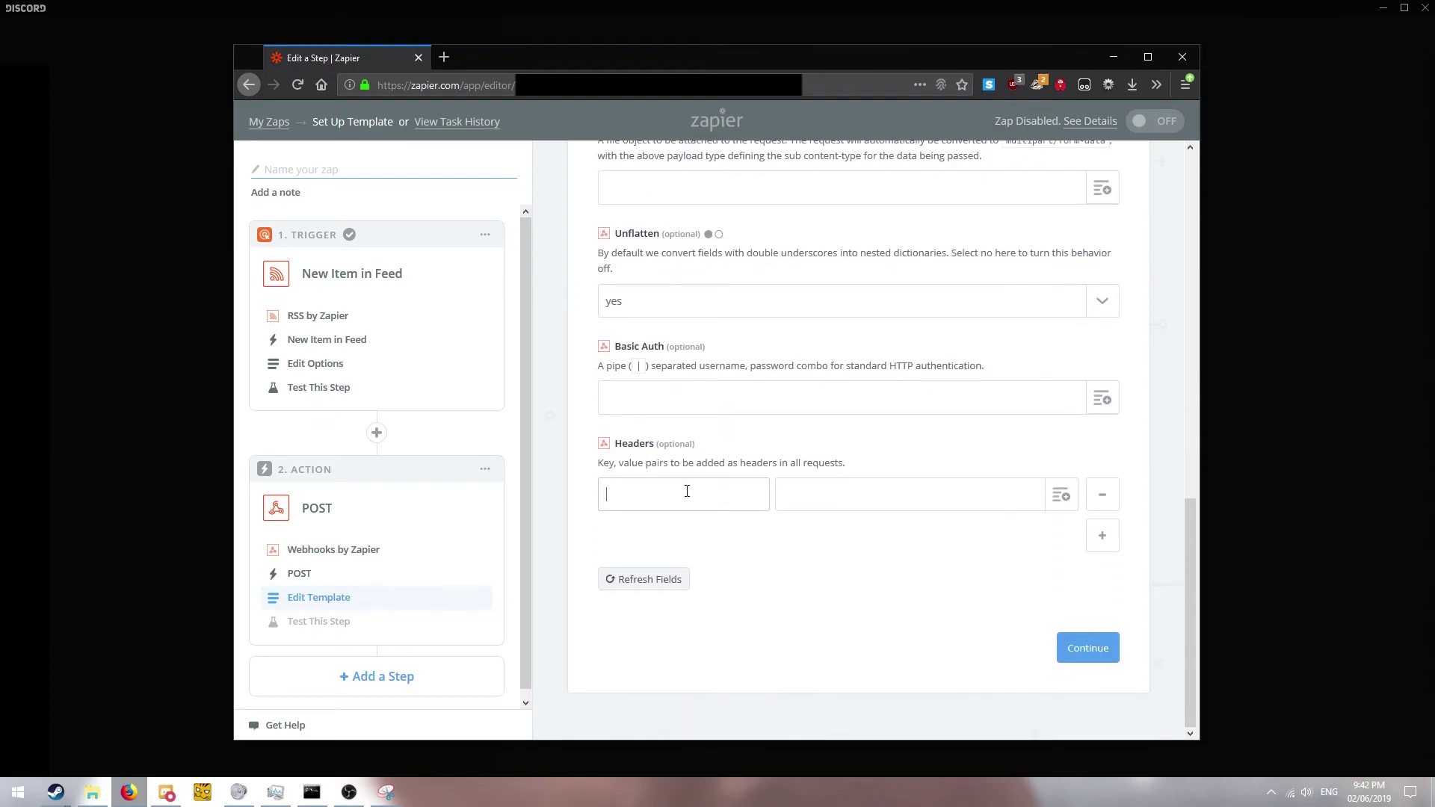
type("Content-Type")
left_click_drag(686, 492, 606, 494)
left_click(830, 500)
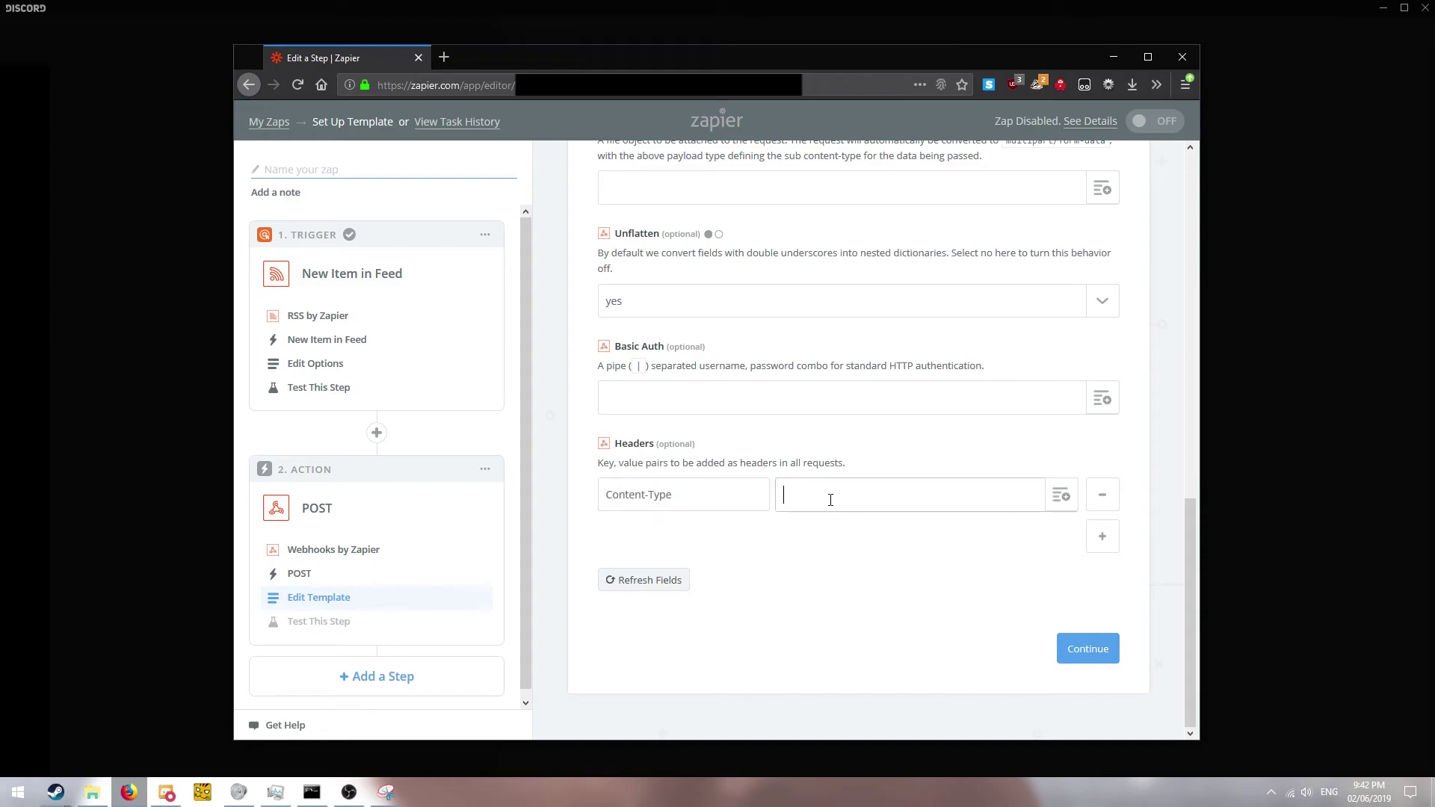
type("application/json")
left_click_drag(891, 498, 772, 501)
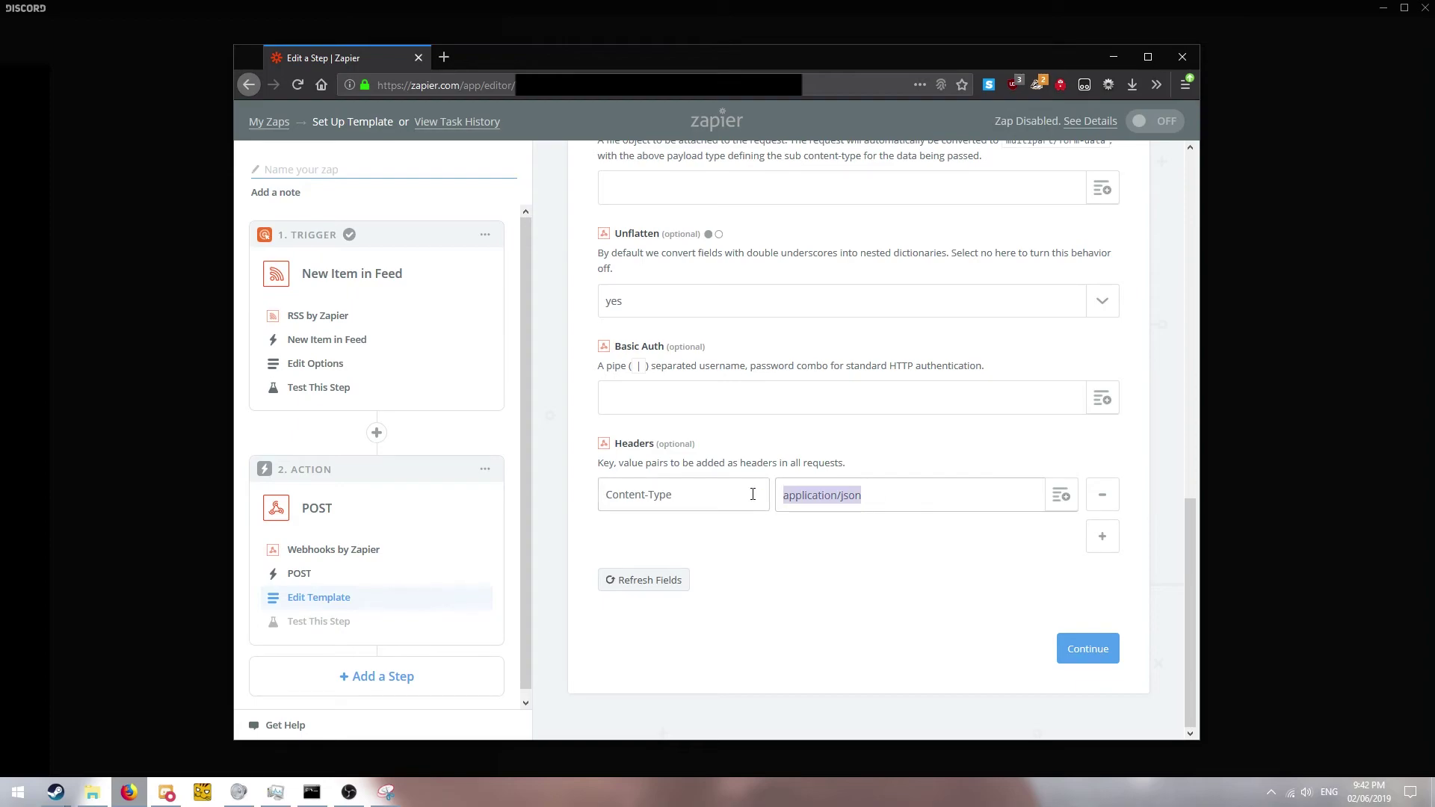
Continue to the test screen and review the sample webhook request.
left_click(1083, 650)
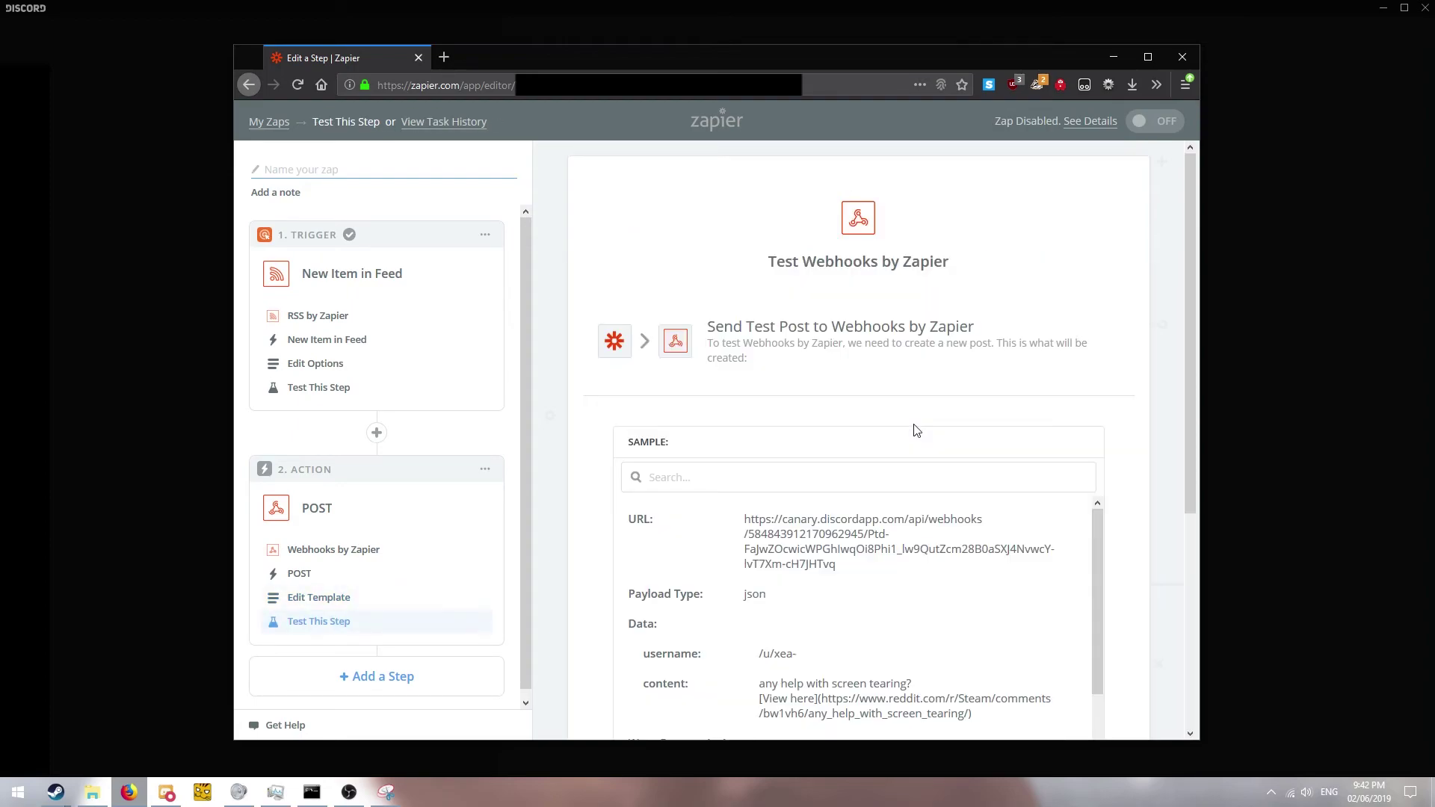
scroll(962, 349, "down", 4)
scroll(1000, 314, "down", 2)
scroll(897, 299, "up", 2)
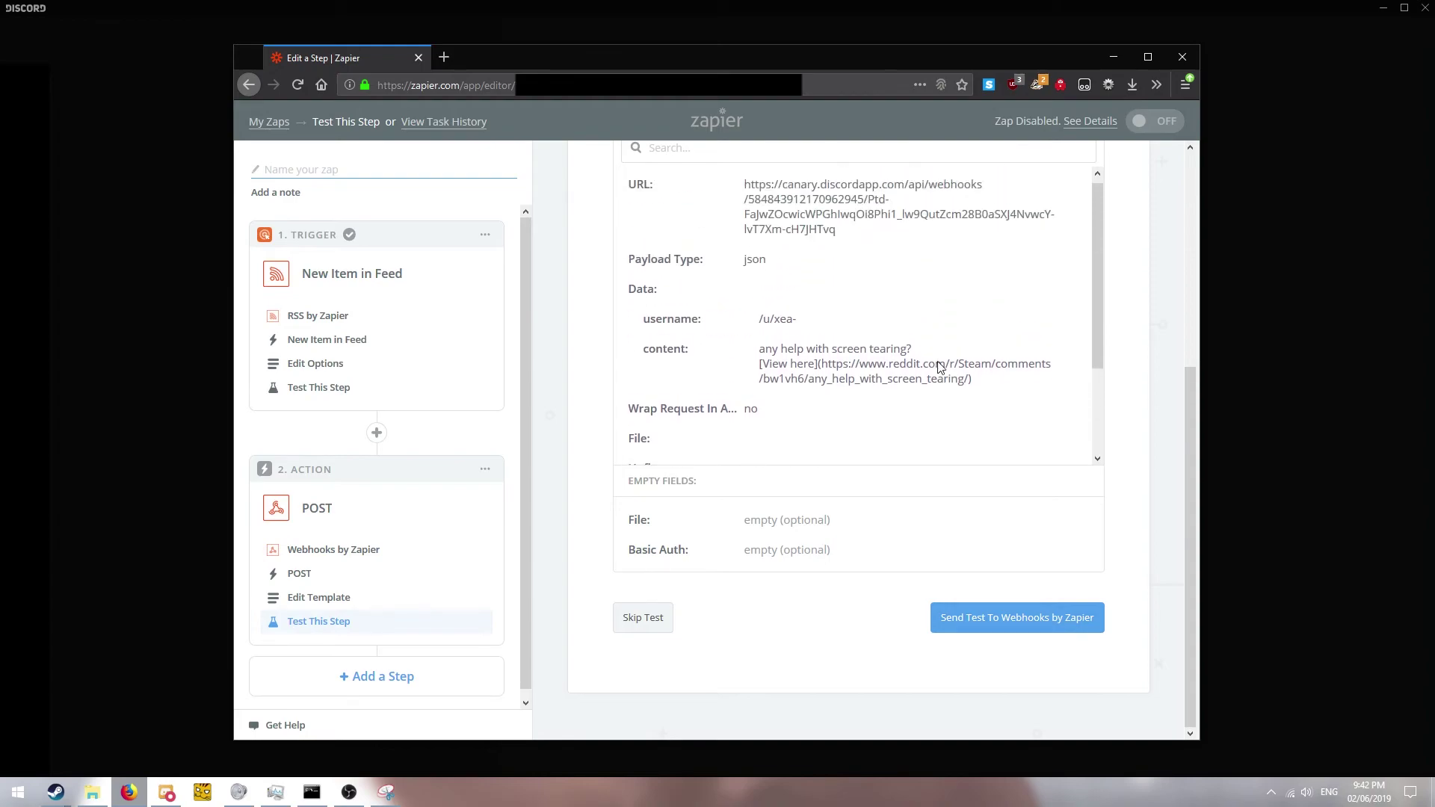
scroll(874, 419, "down", 2)
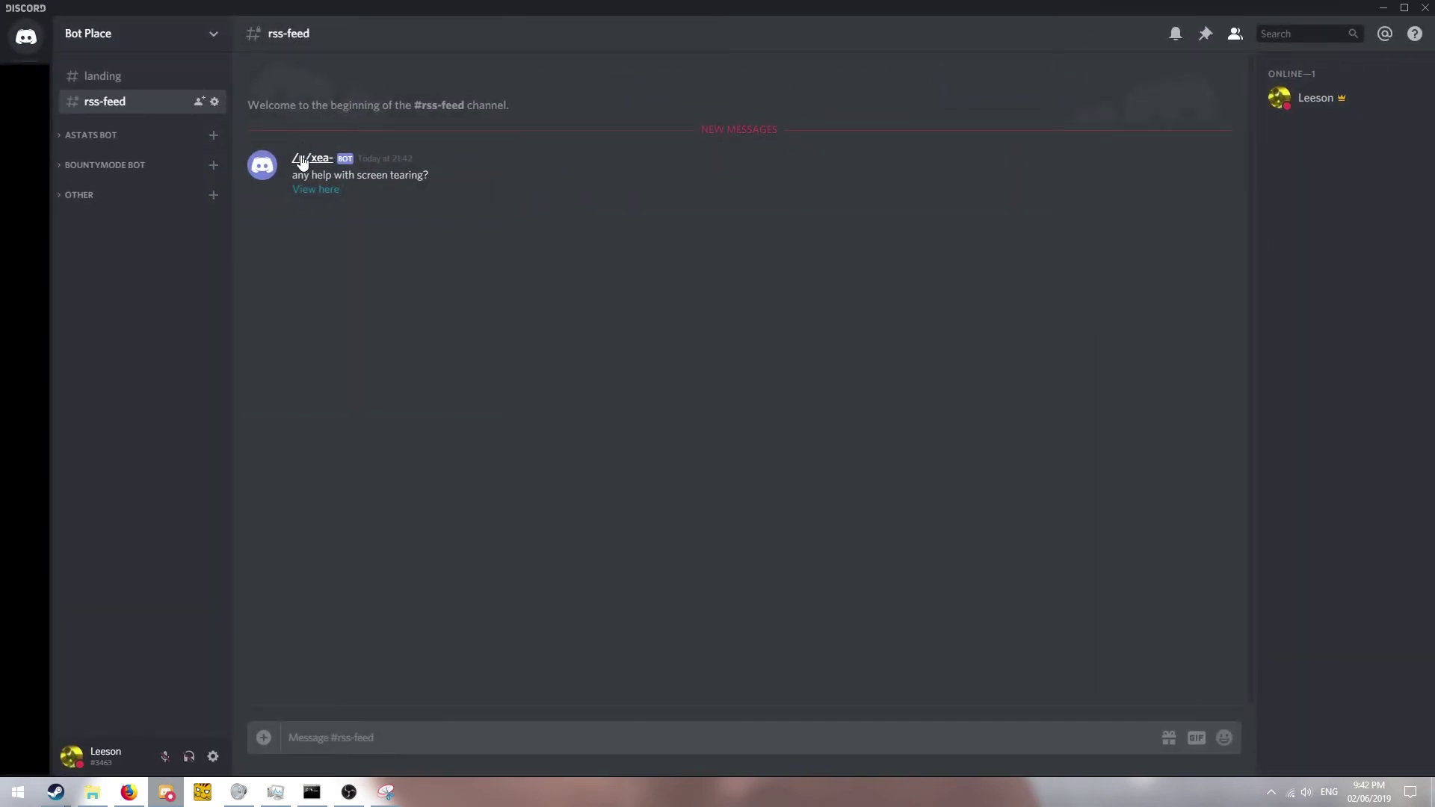
Open the Discord test post's View here link to the Reddit thread, then finish the Zapier test.
left_click_drag(289, 157, 284, 188)
left_click(313, 189)
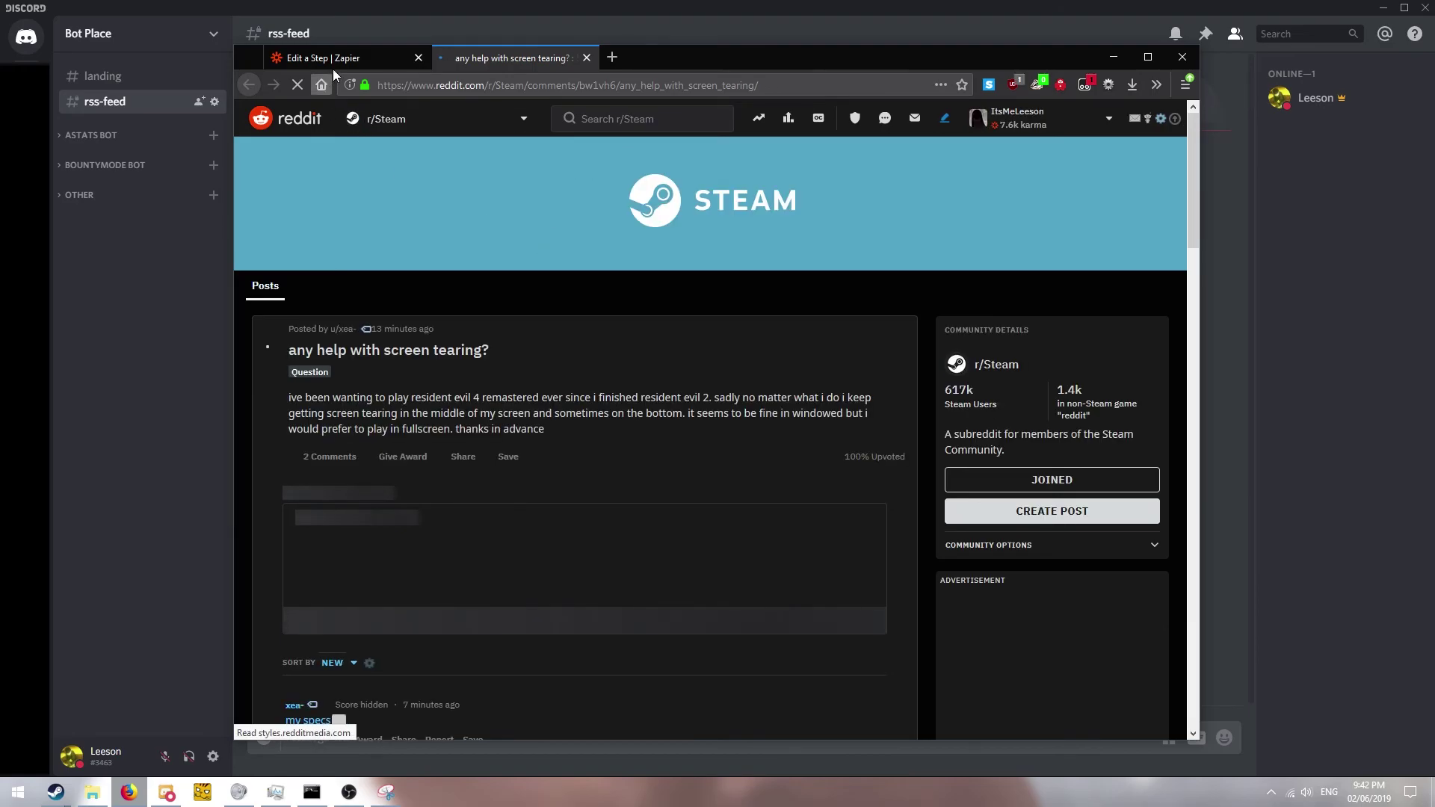
left_click(335, 65)
left_click(1081, 617)
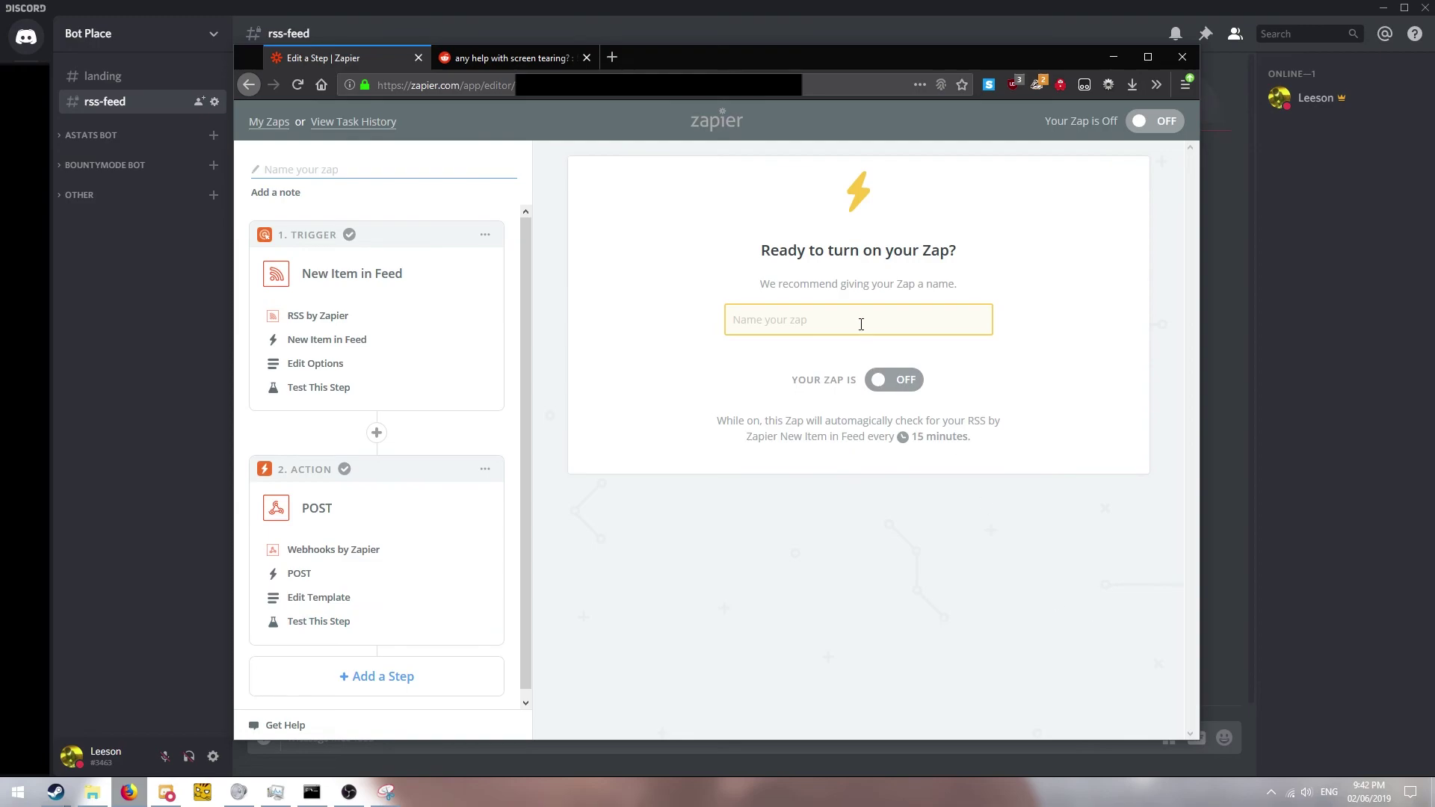
Leave the zap off after noting the 15-minute check interval, and return to Discord's #rss-feed.
left_click(861, 322)
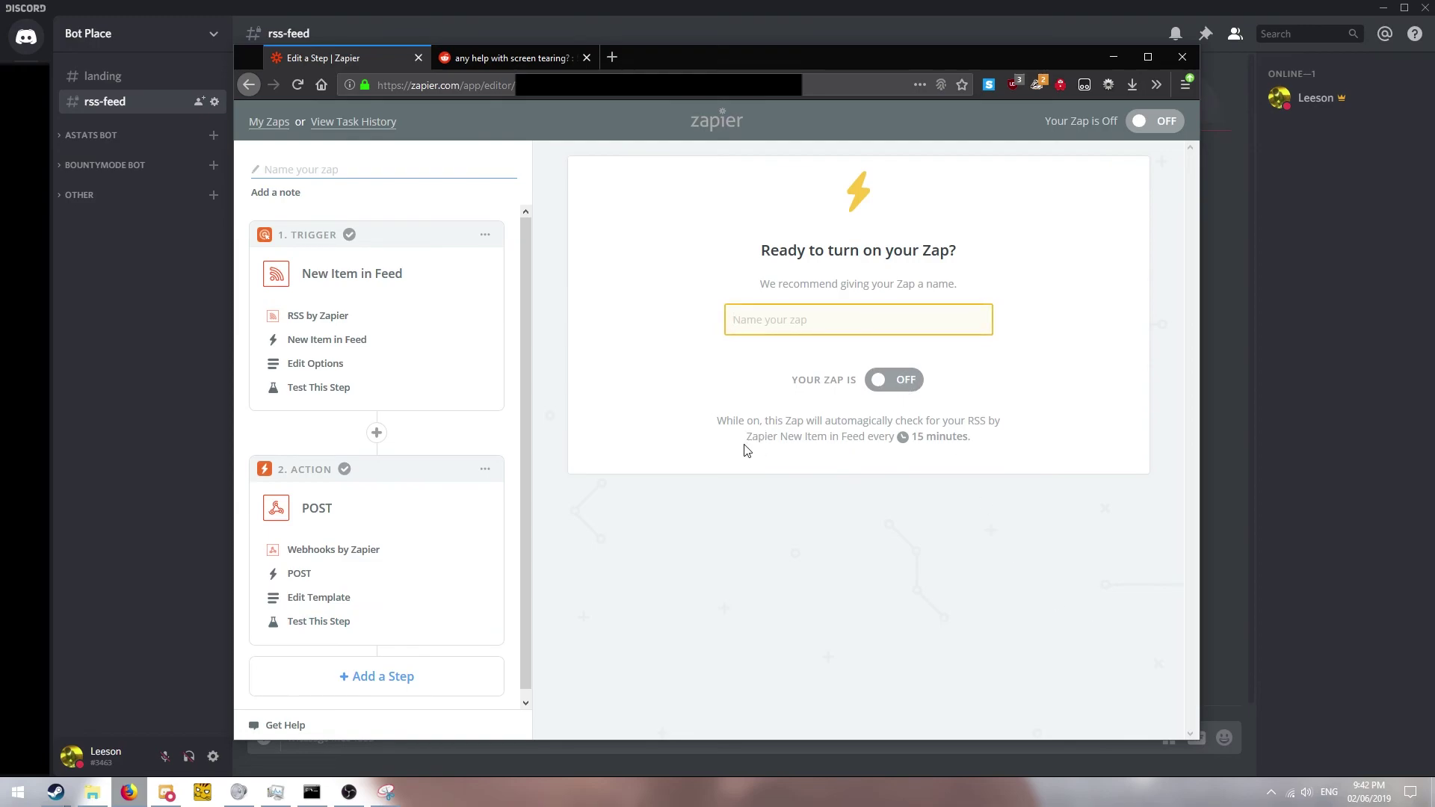
left_click_drag(746, 443, 922, 442)
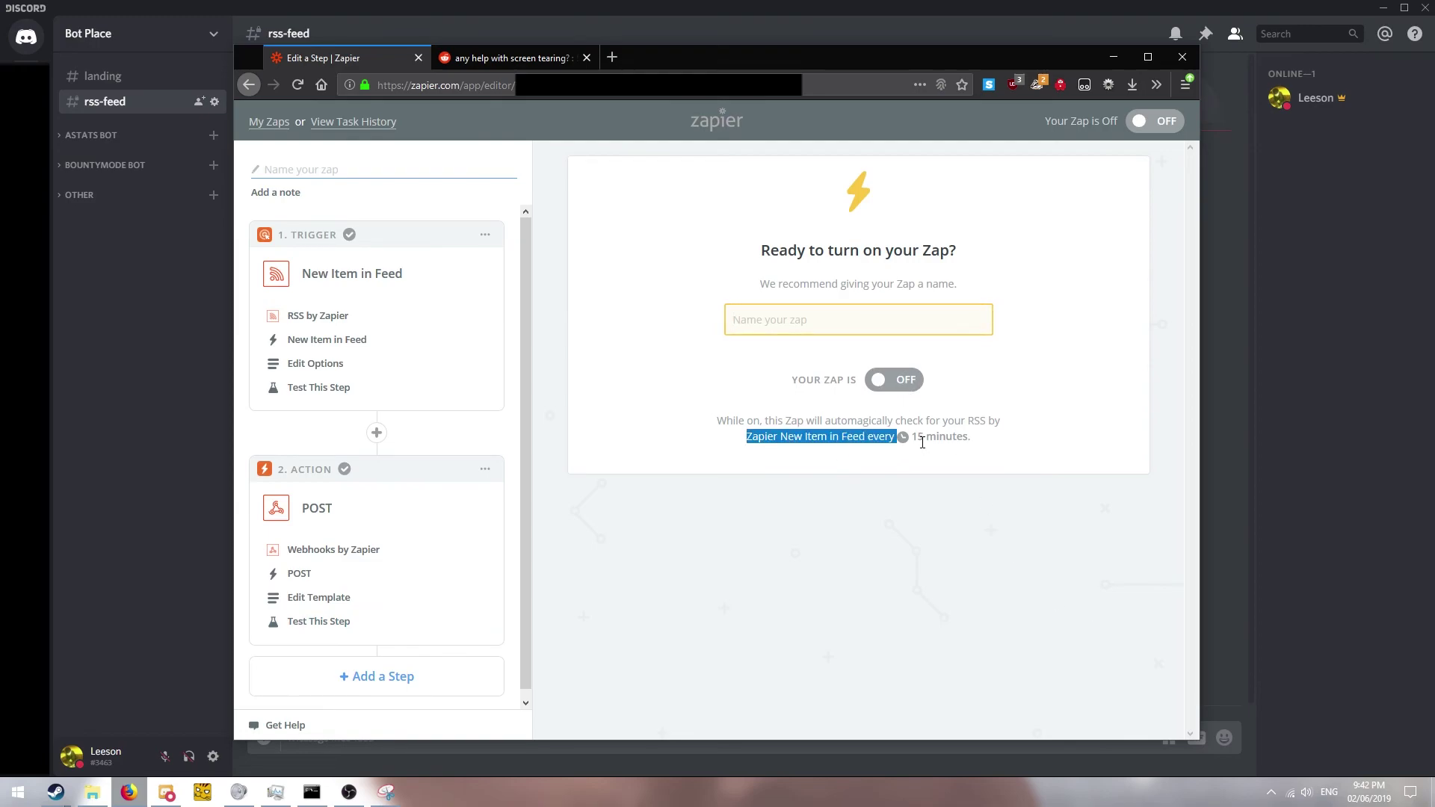
left_click(922, 442)
left_click(150, 387)
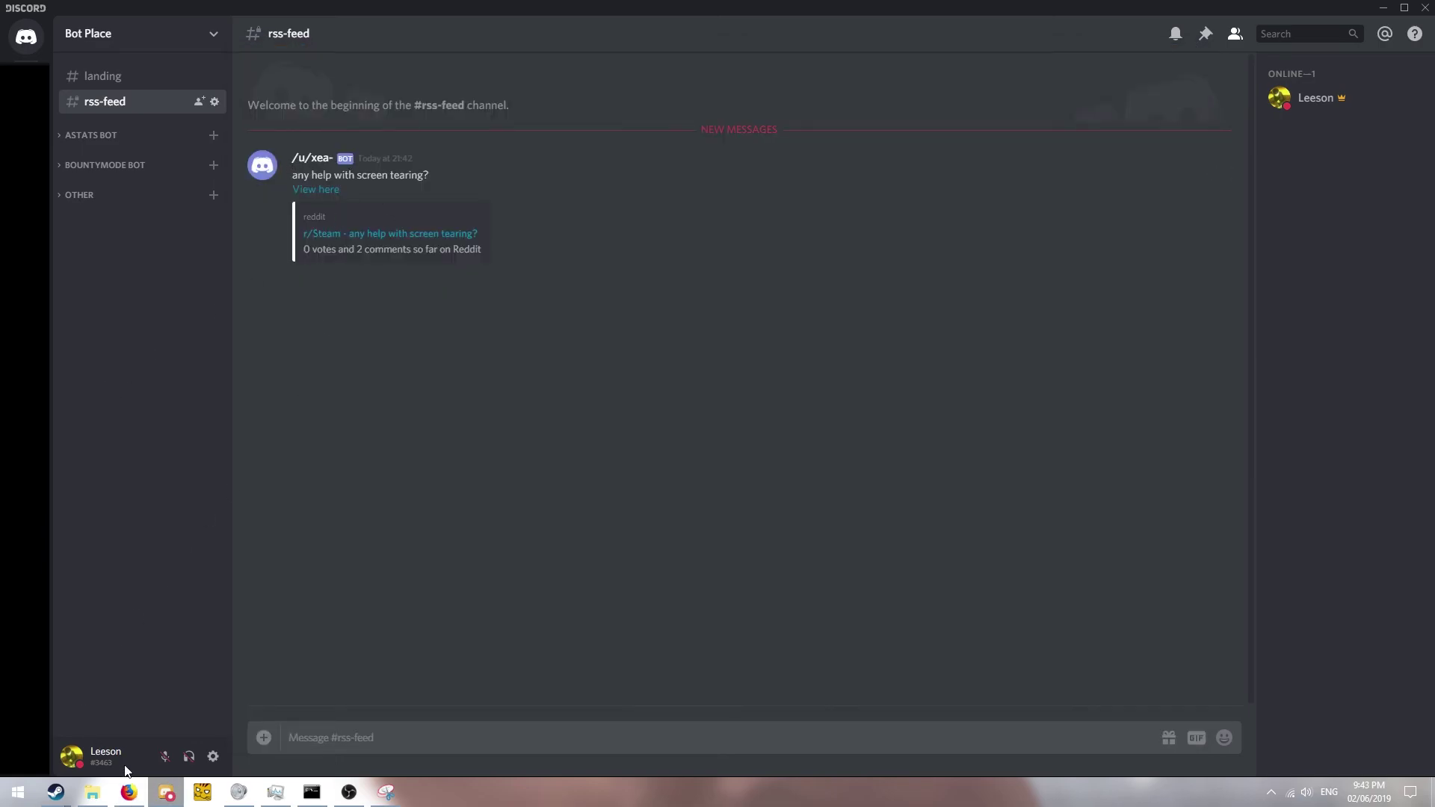
left_click(127, 794)
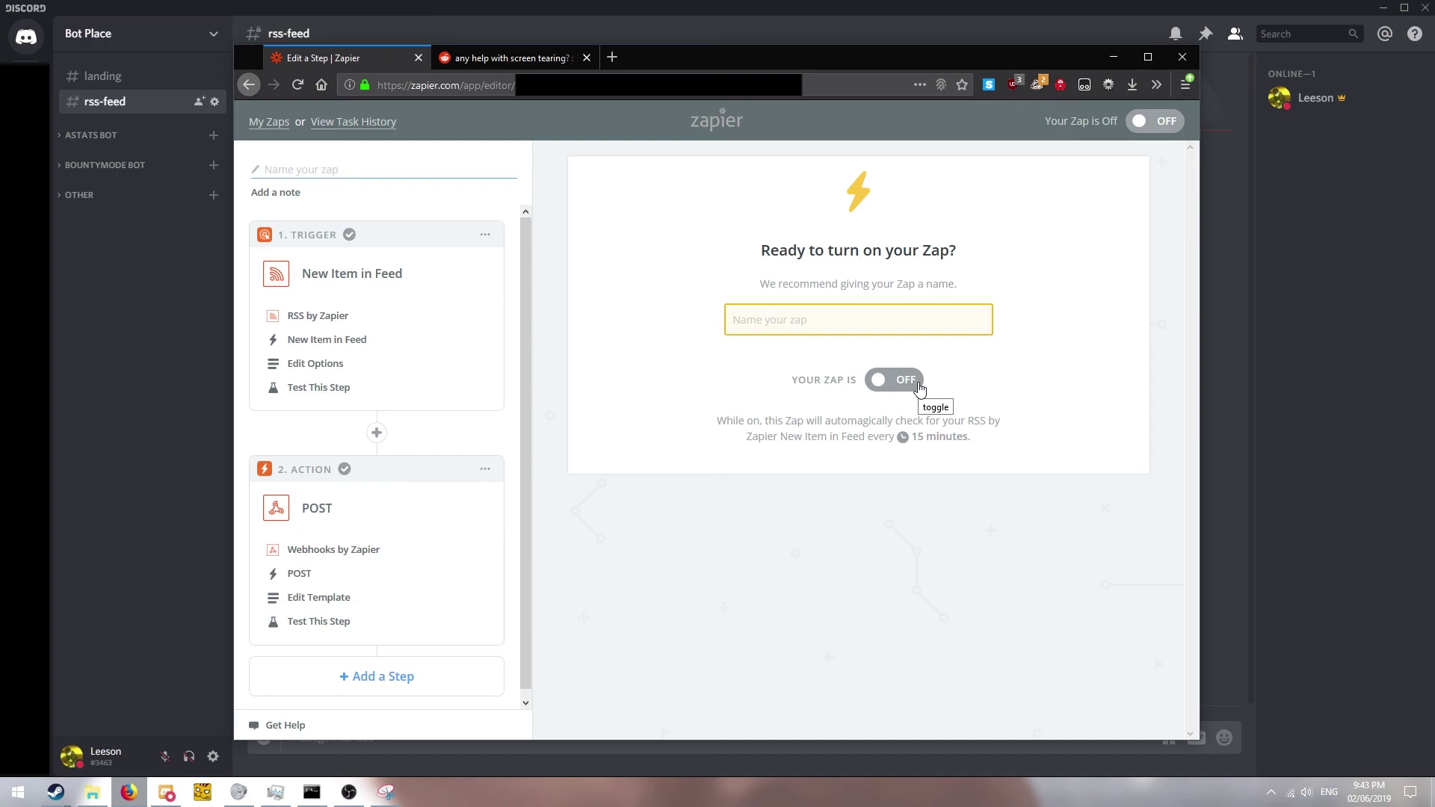
left_click(1205, 410)
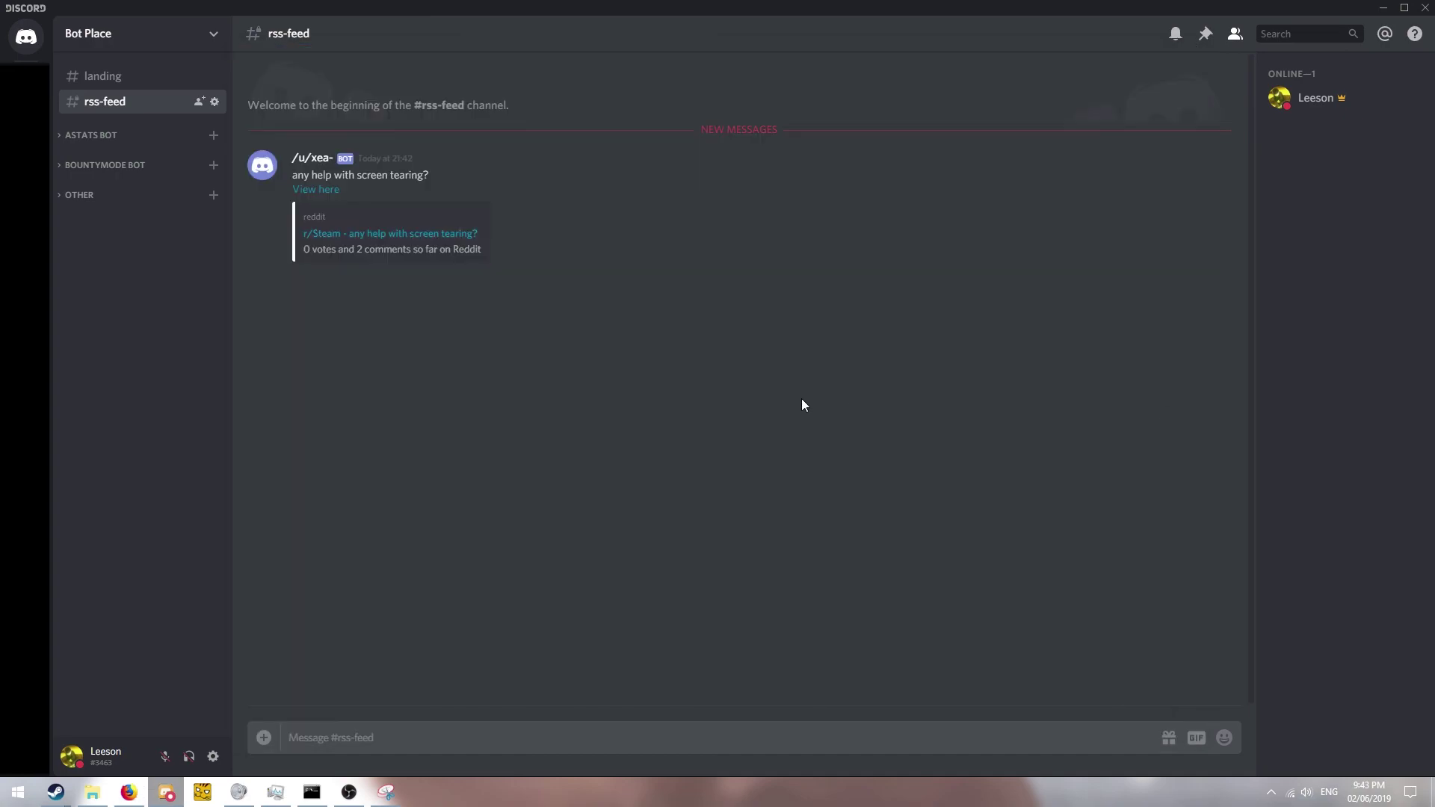